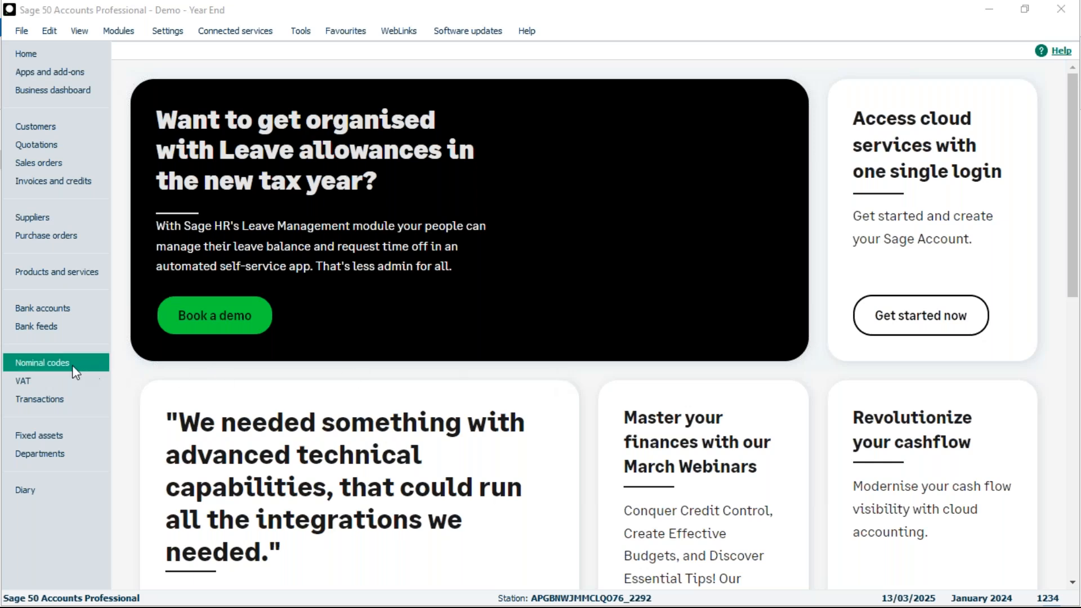
Step: Open the Default Layout of Accounts from the nominal codes' chart of accounts and check it for errors
click(50, 364)
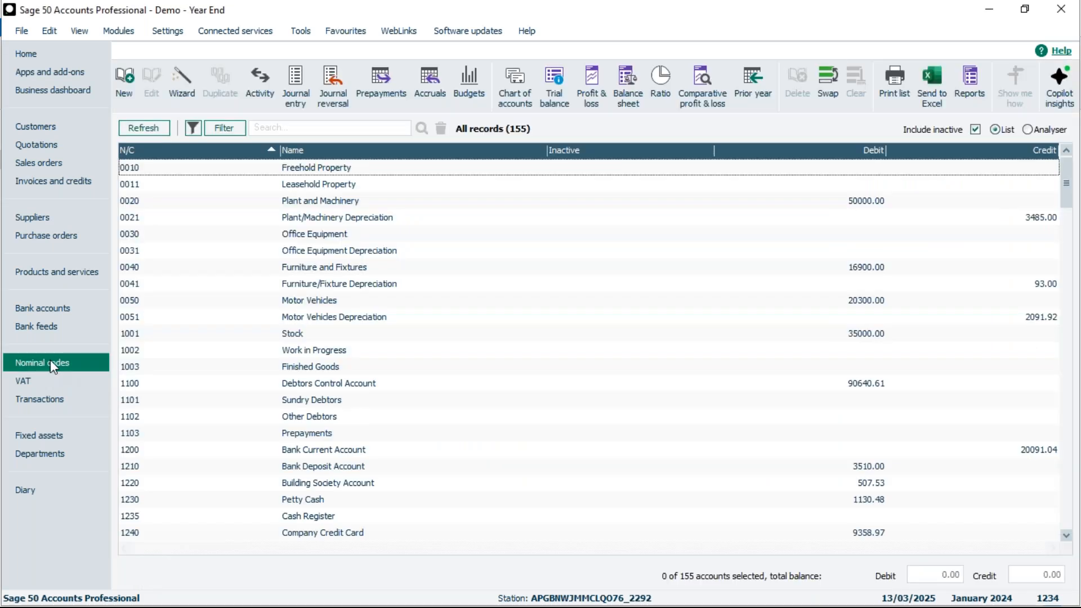
click(516, 80)
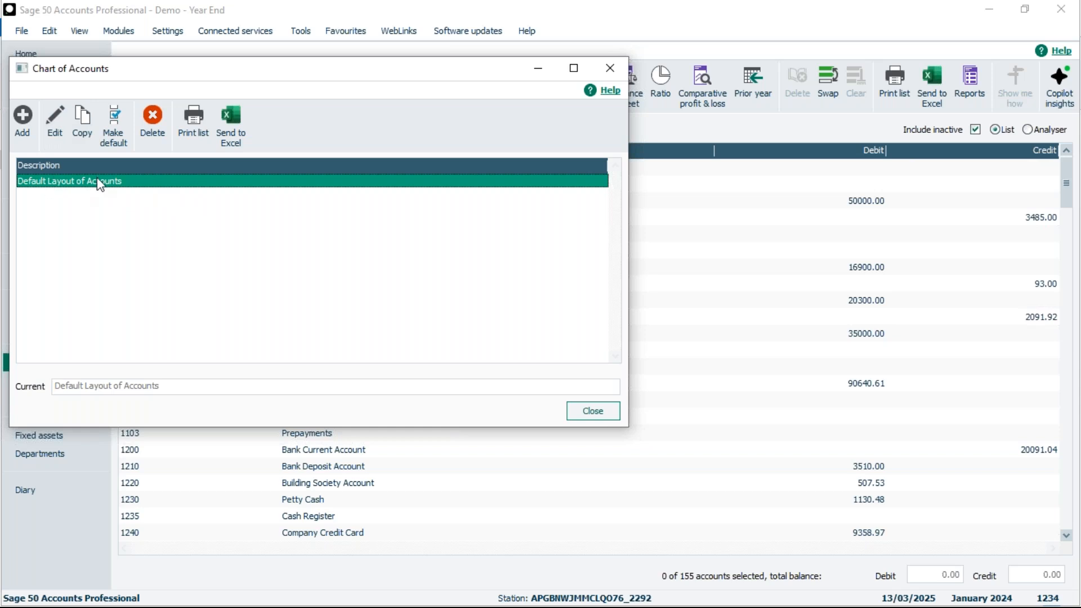
click(54, 132)
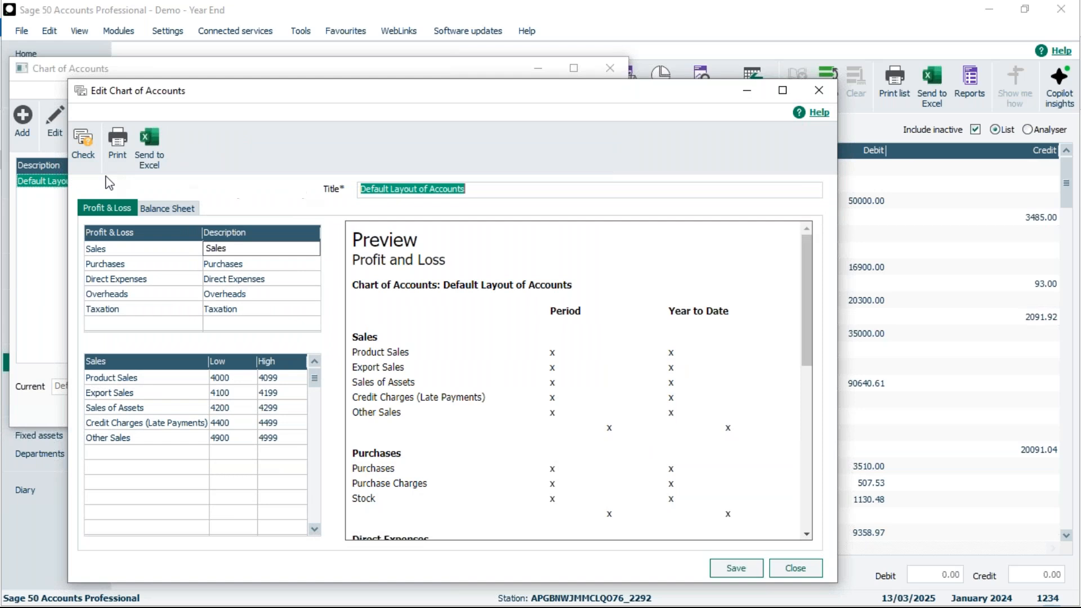
click(84, 143)
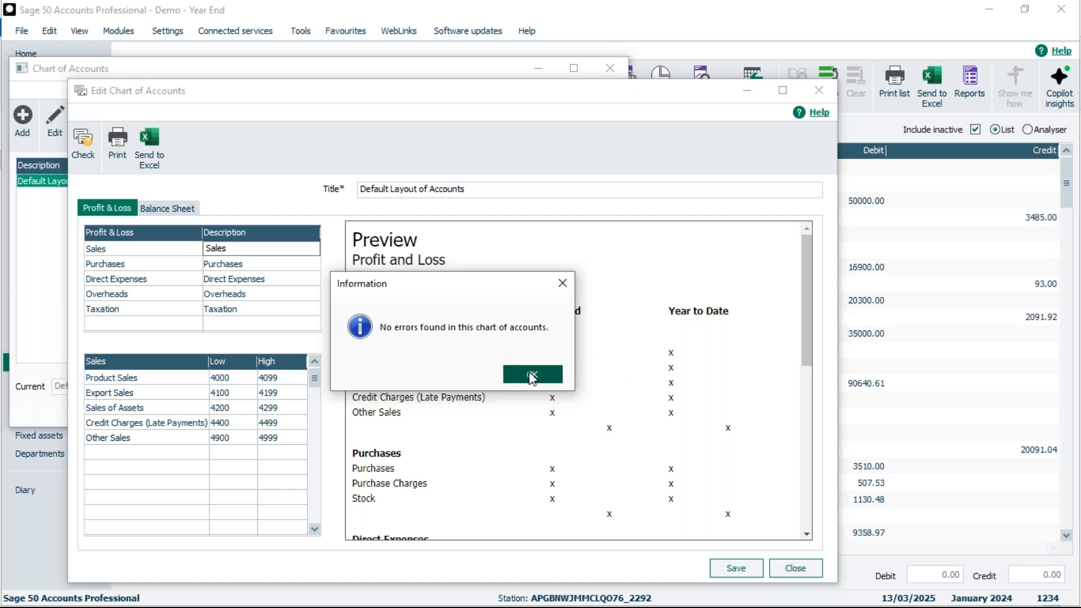
click(532, 375)
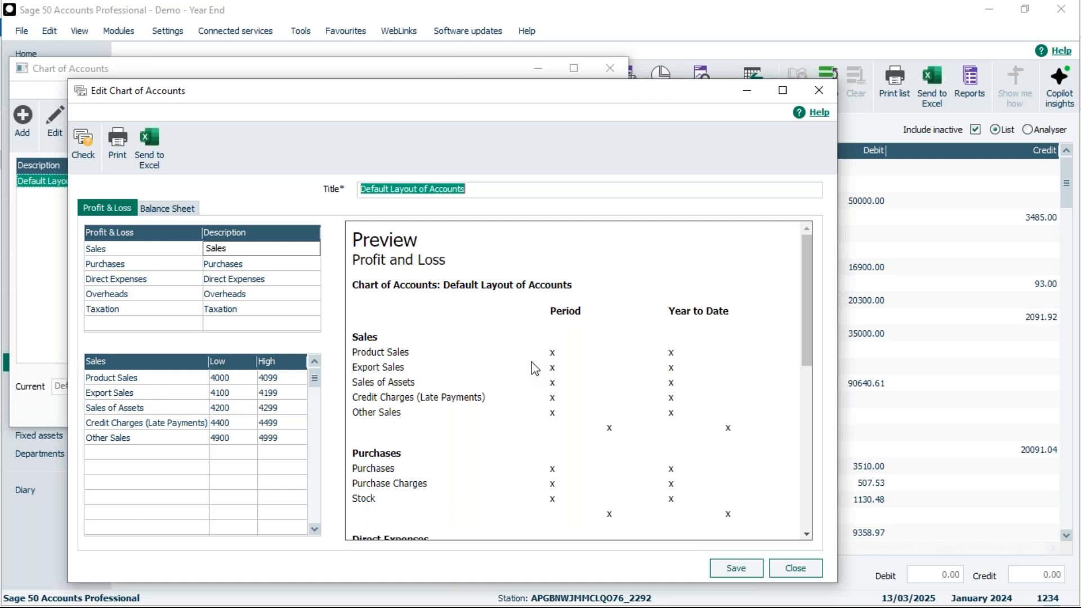
Step: Set the high nominal code of the Product Sales range to 4000 and save the chart of accounts
click(782, 90)
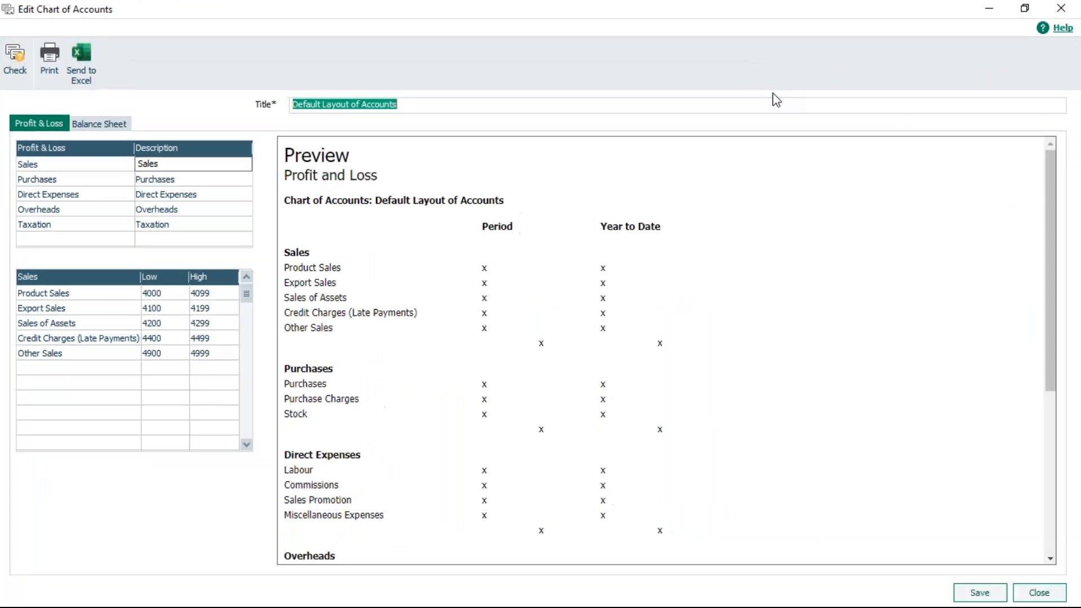
click(209, 292)
text(4000)
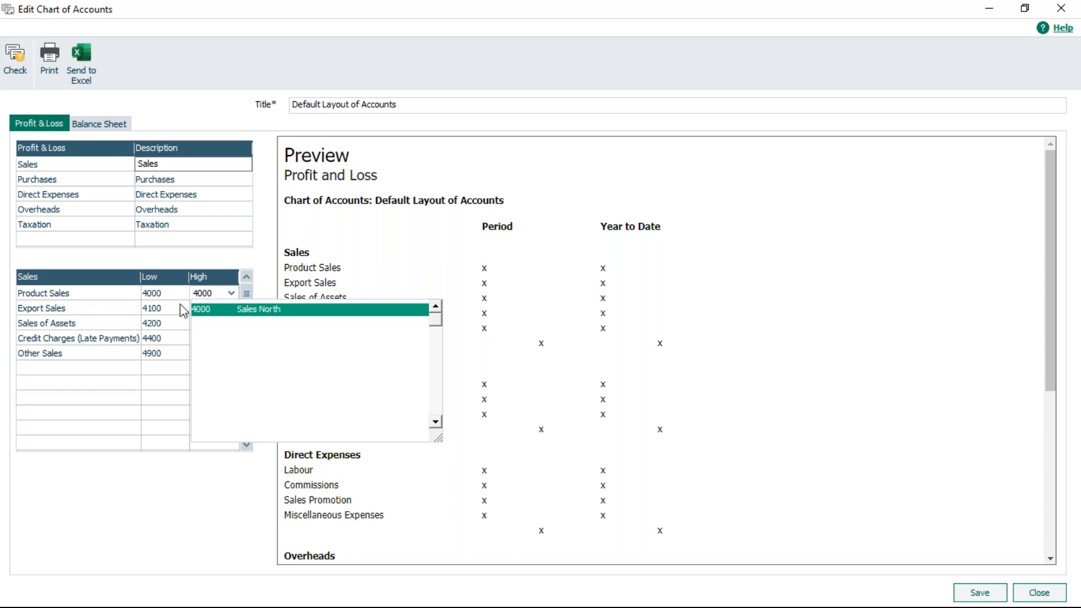
key(Tab)
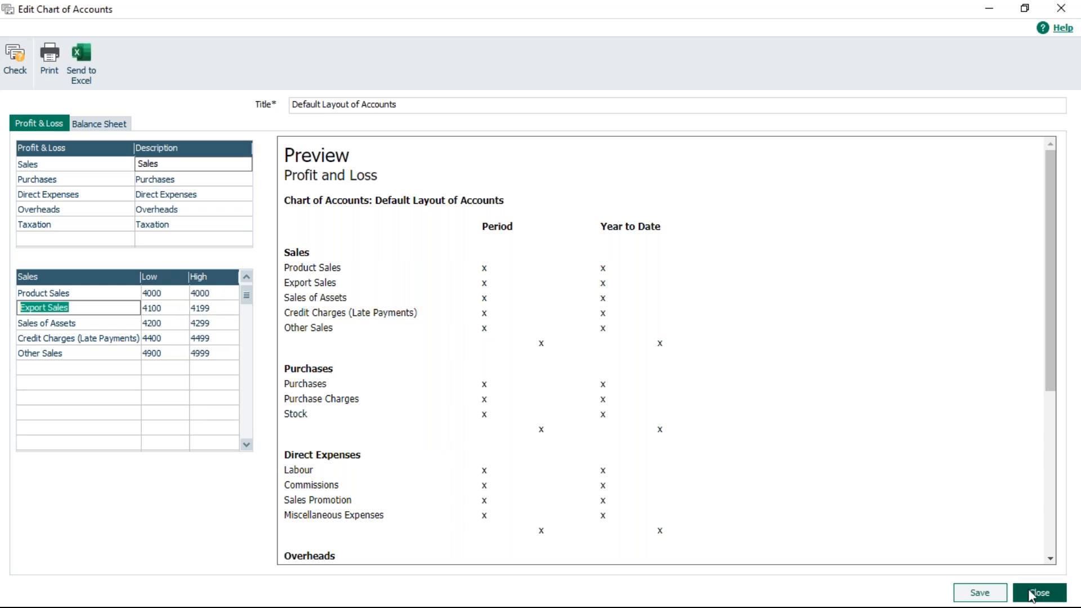
click(986, 593)
click(570, 336)
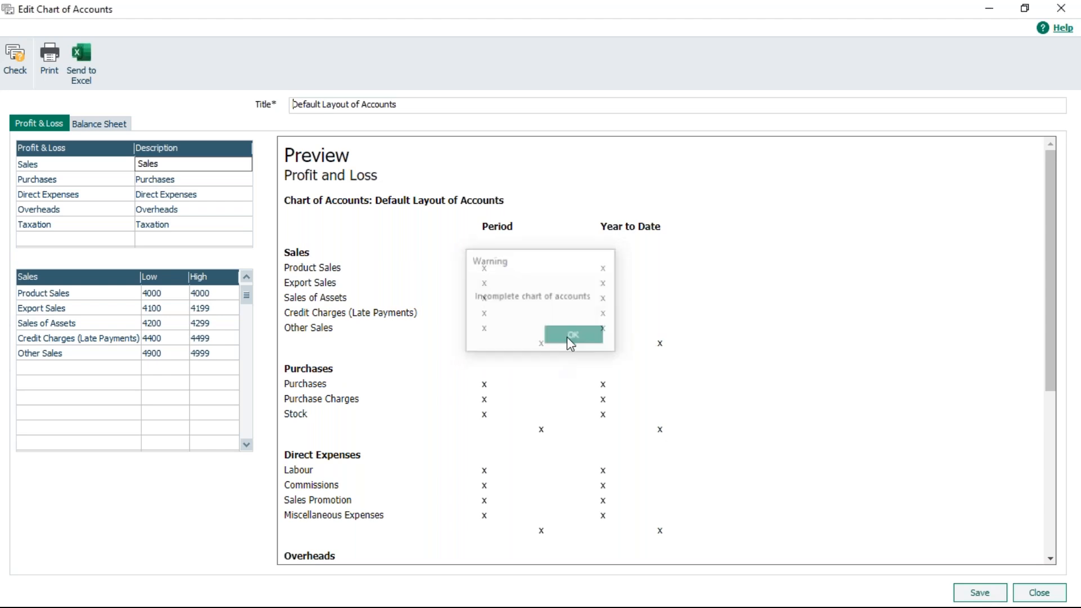
Step: Reopen the partial default layout, check it for errors and preview the Chart of Accounts Errors report
drag(277, 70, 500, 112)
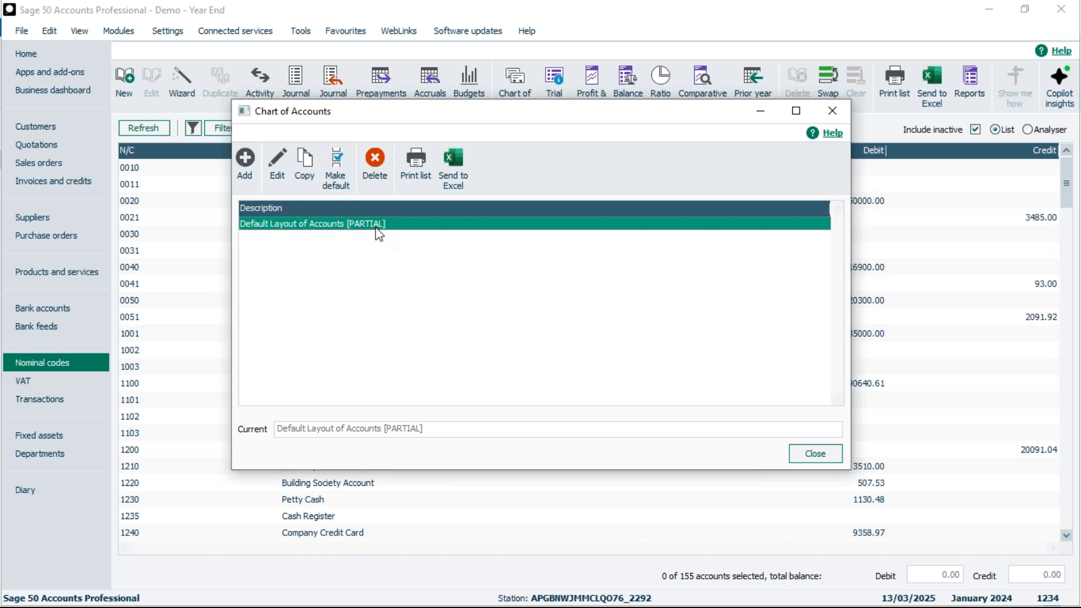
click(278, 166)
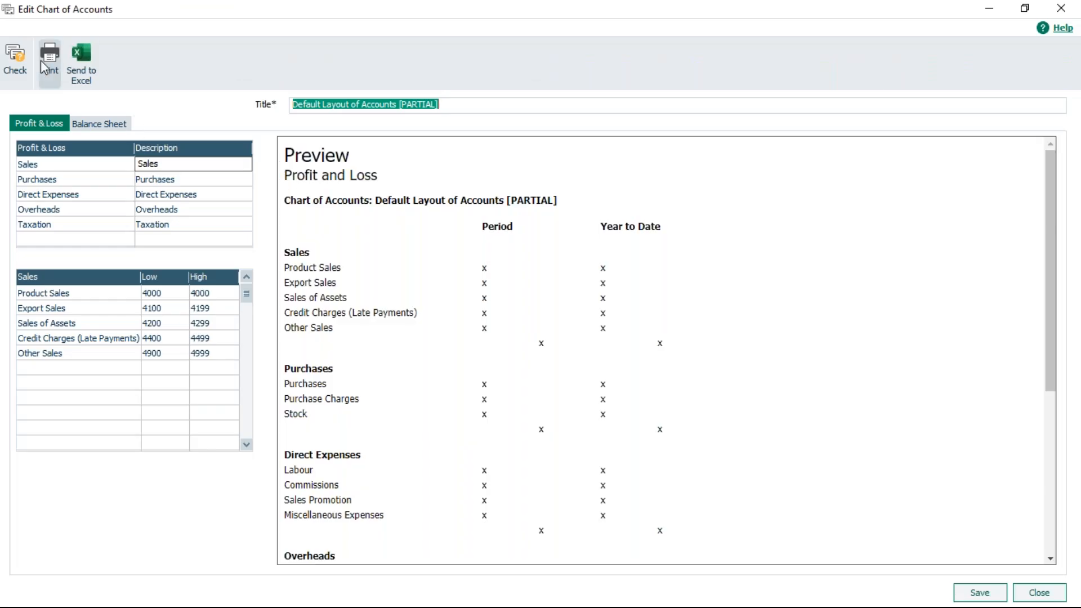
click(17, 56)
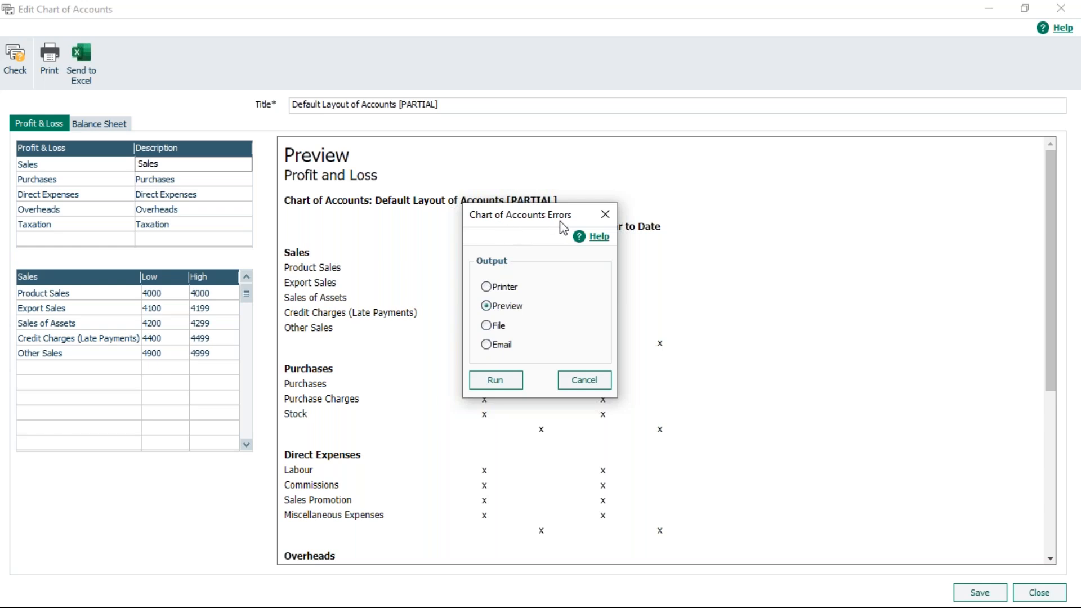
click(493, 387)
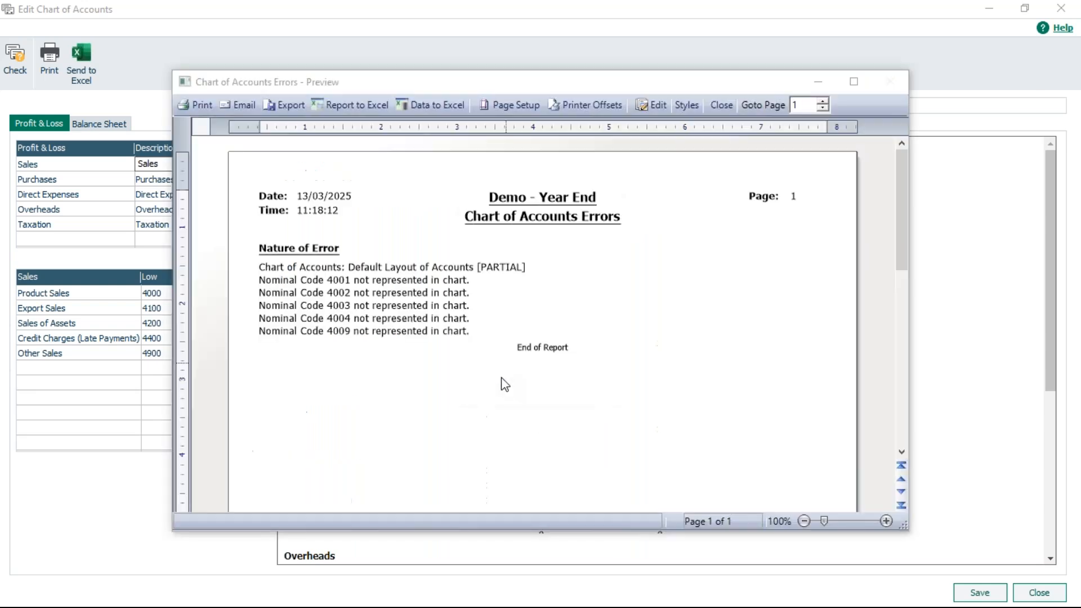
click(853, 82)
click(1059, 597)
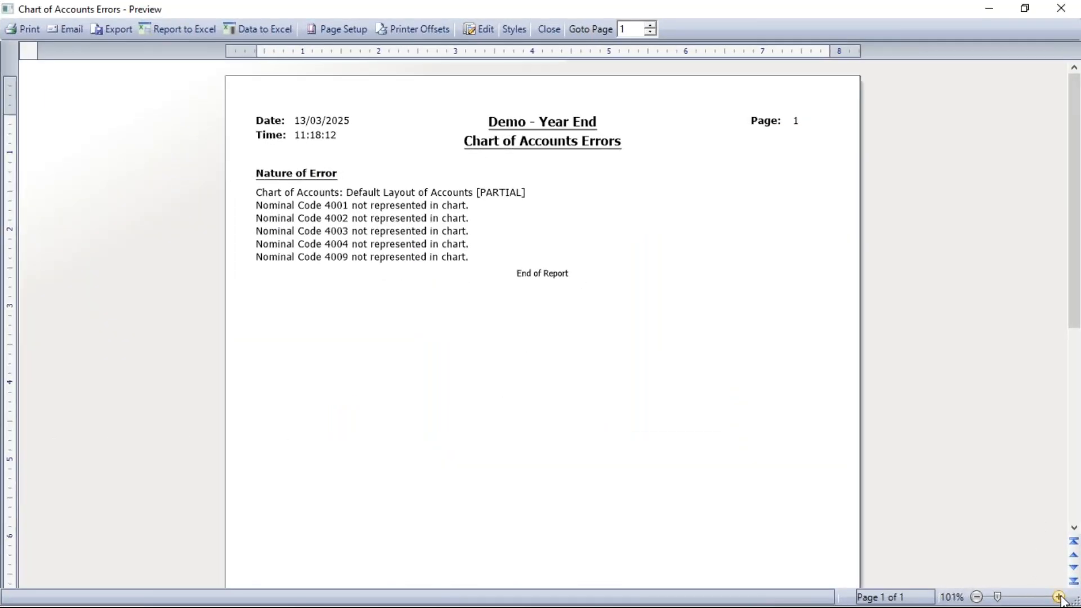
click(1059, 597)
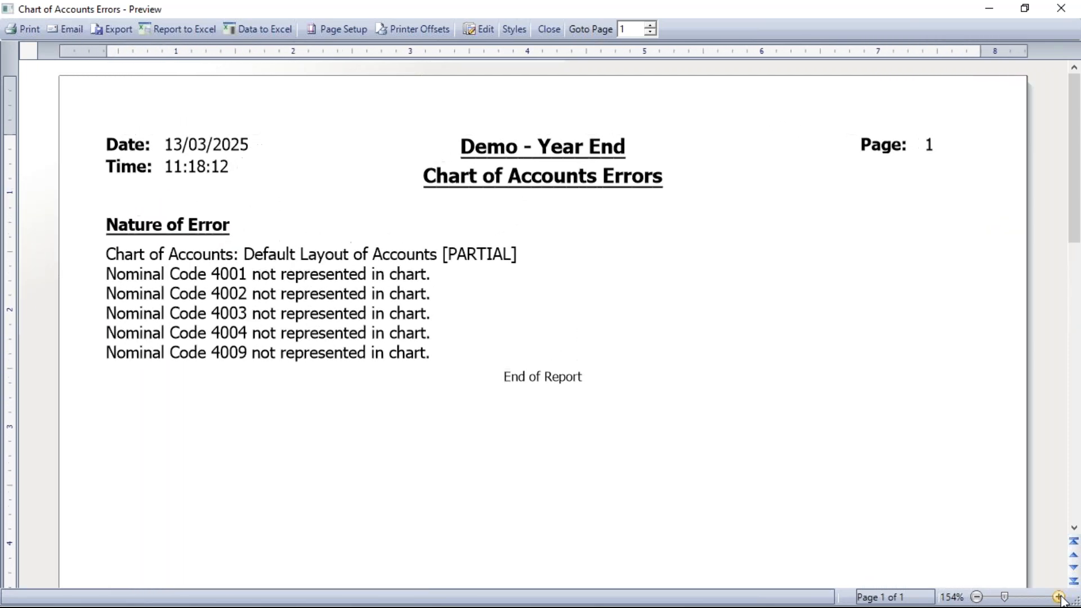
click(1059, 597)
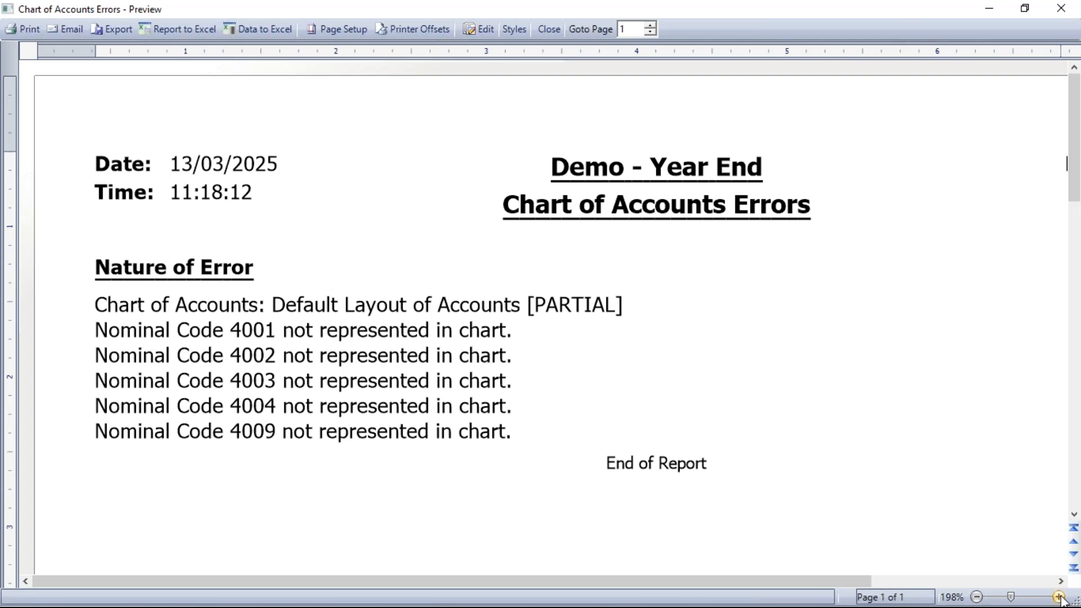
click(549, 29)
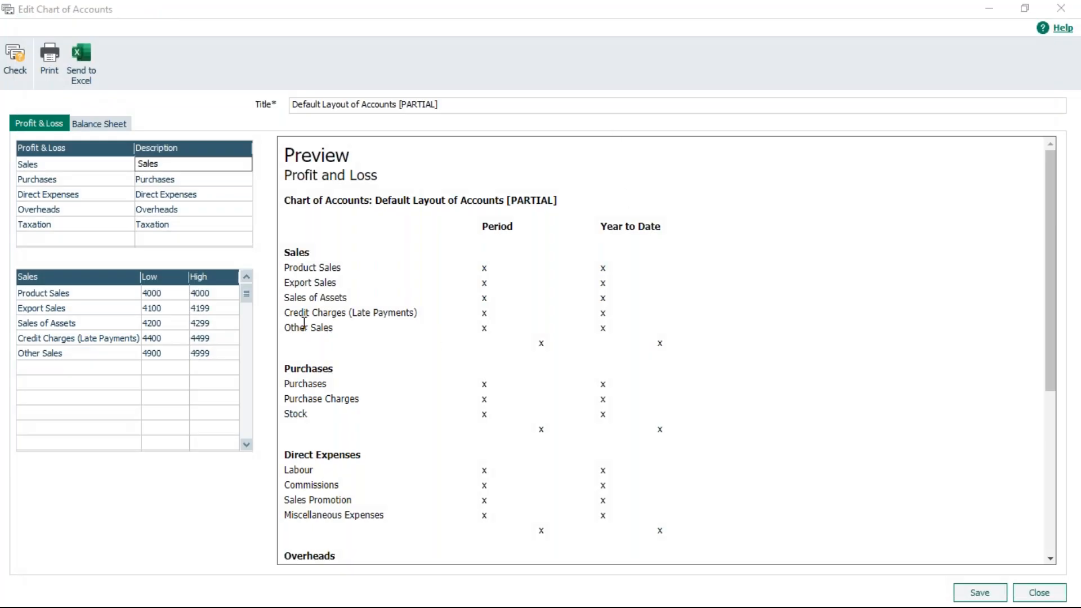
Step: Set the high nominal code of the Product Sales range to 4099
click(221, 294)
text(4099)
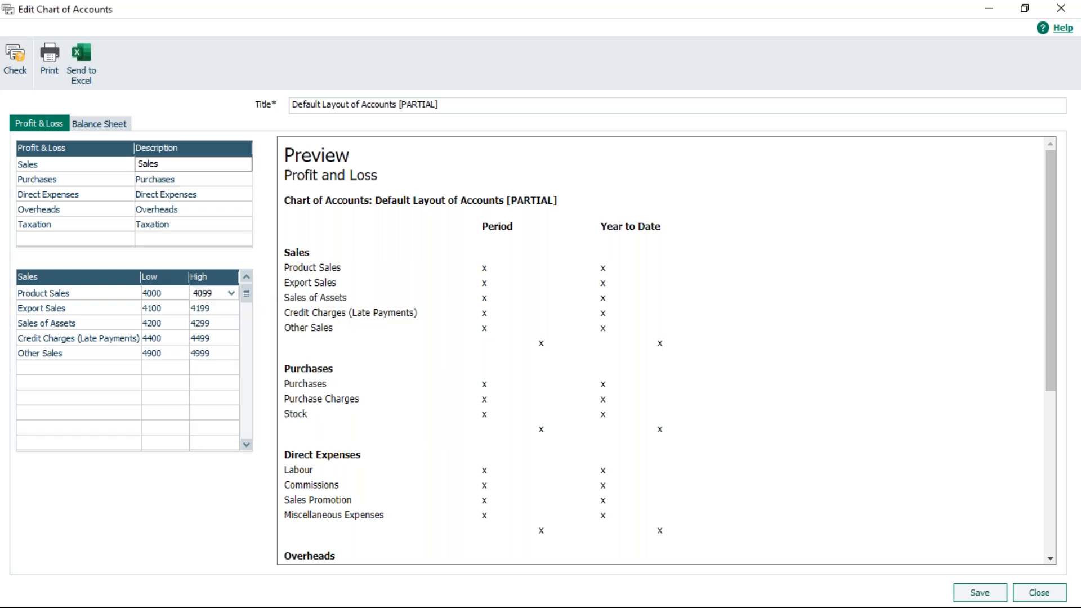
key(Tab)
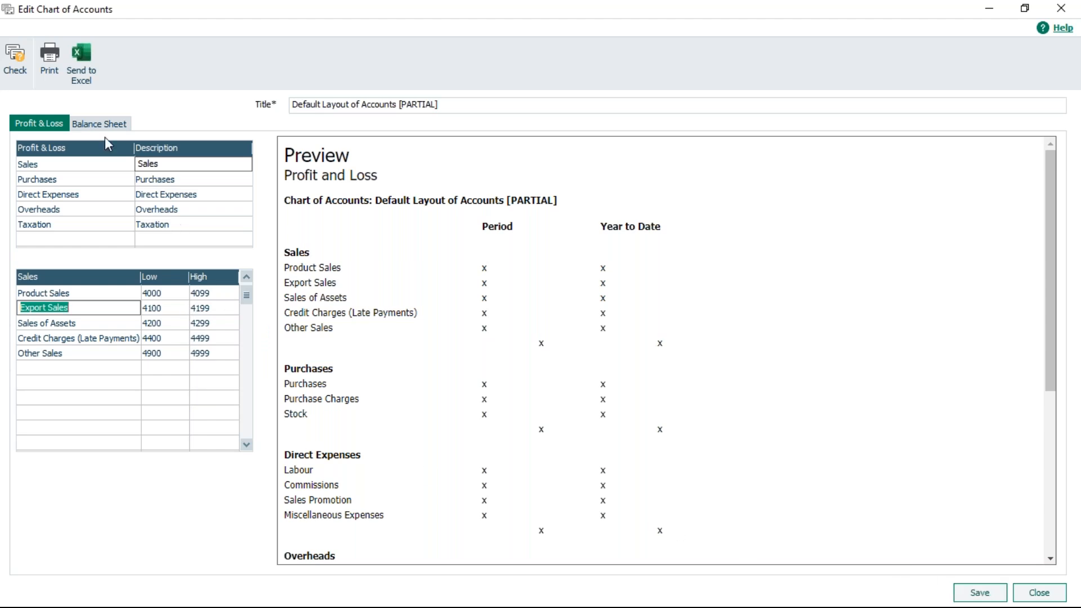
Step: Recheck the chart of accounts for errors, accepting the changes, and save and close it
click(16, 55)
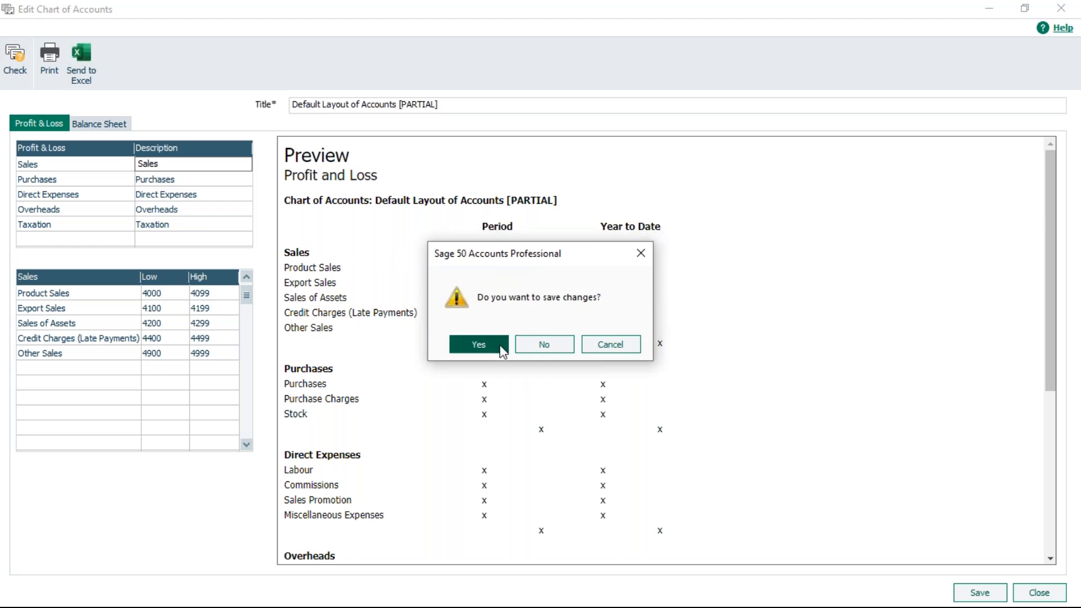
click(478, 345)
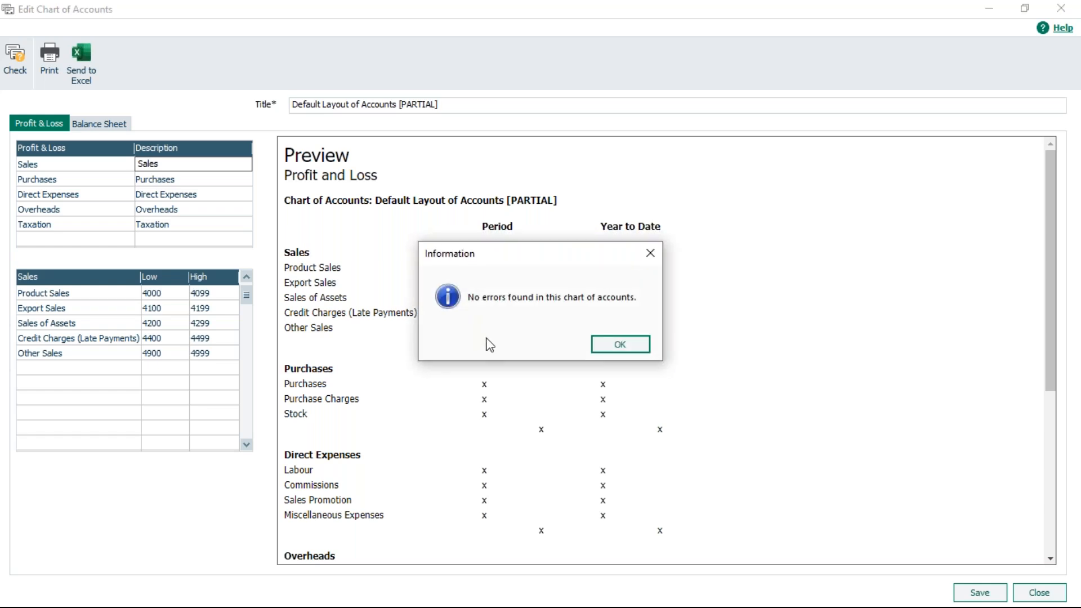
click(619, 344)
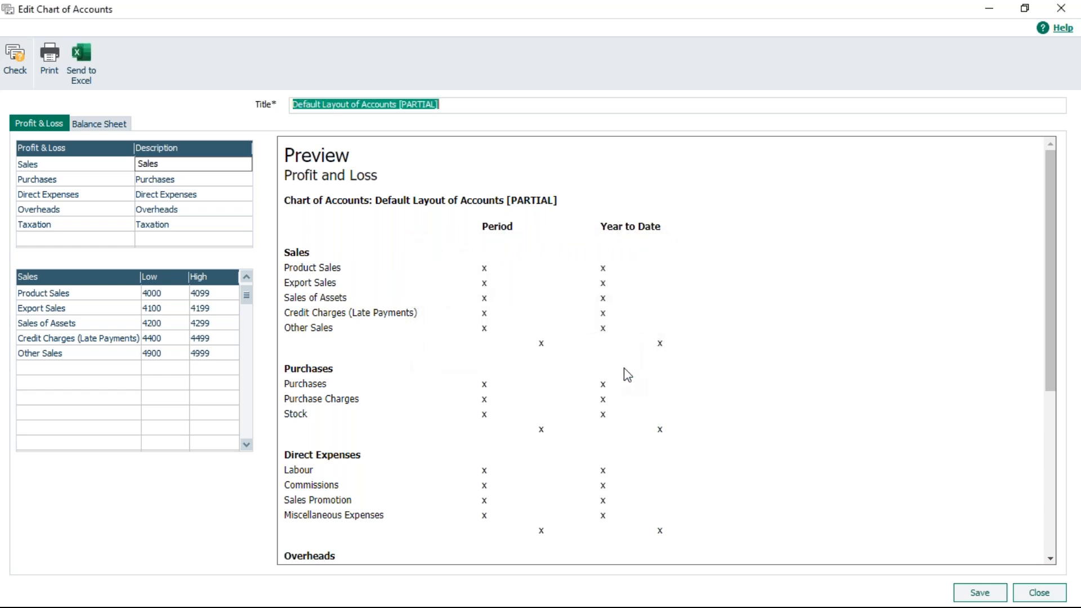
click(980, 593)
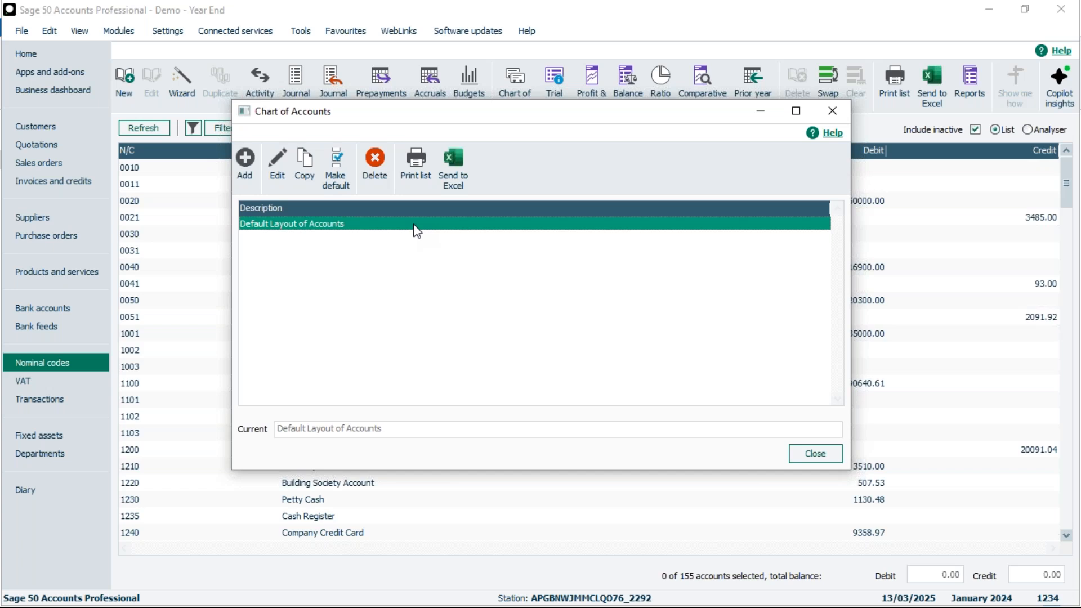
click(826, 453)
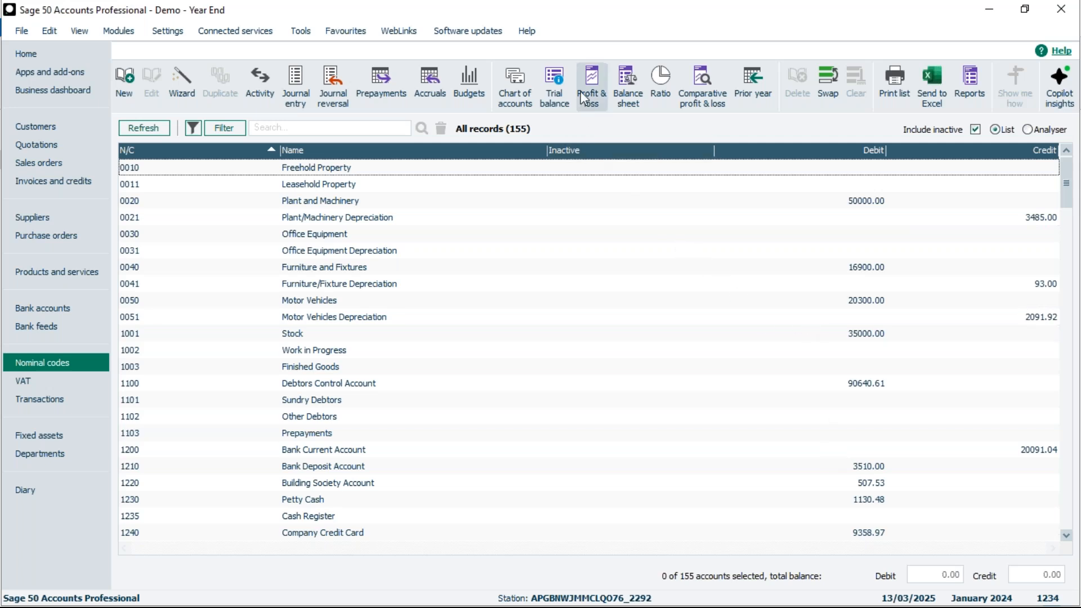
Step: Run a preview of the Period Trial Balance up to period 12: December 2024 for all records
click(554, 78)
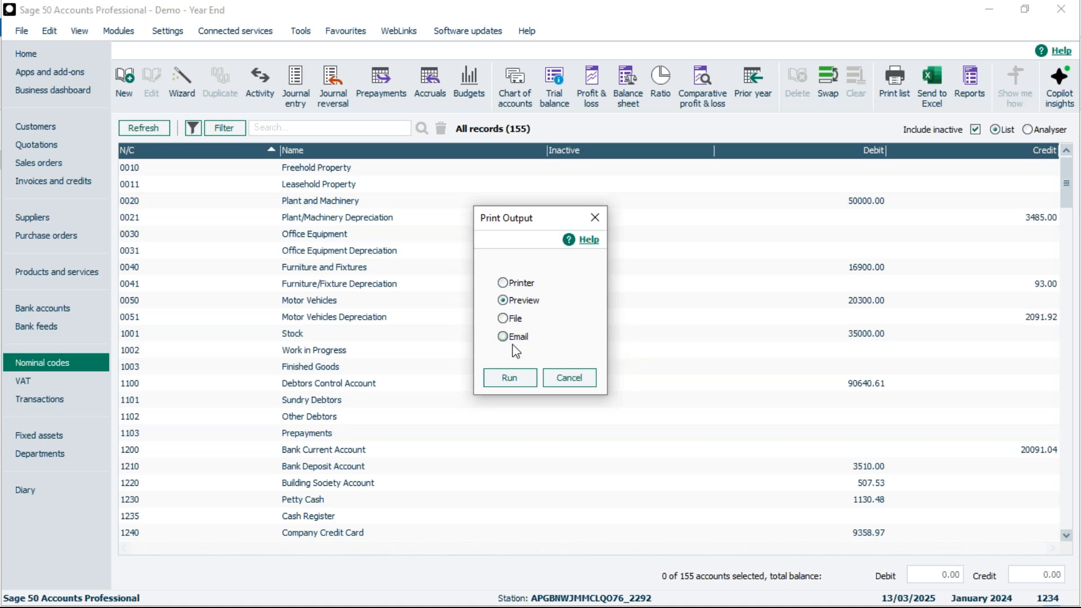
click(513, 372)
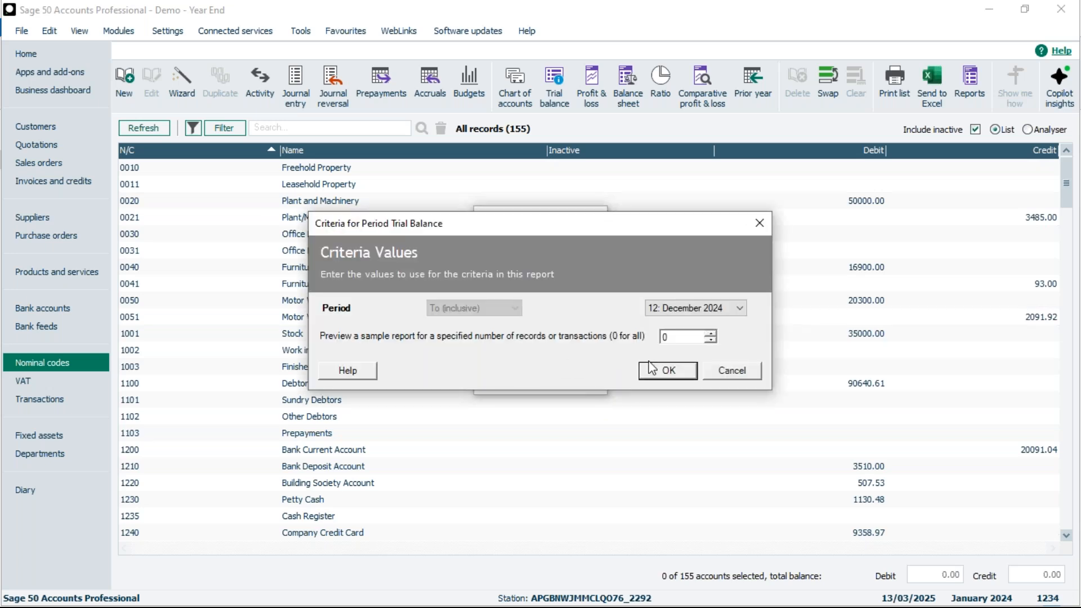
click(670, 370)
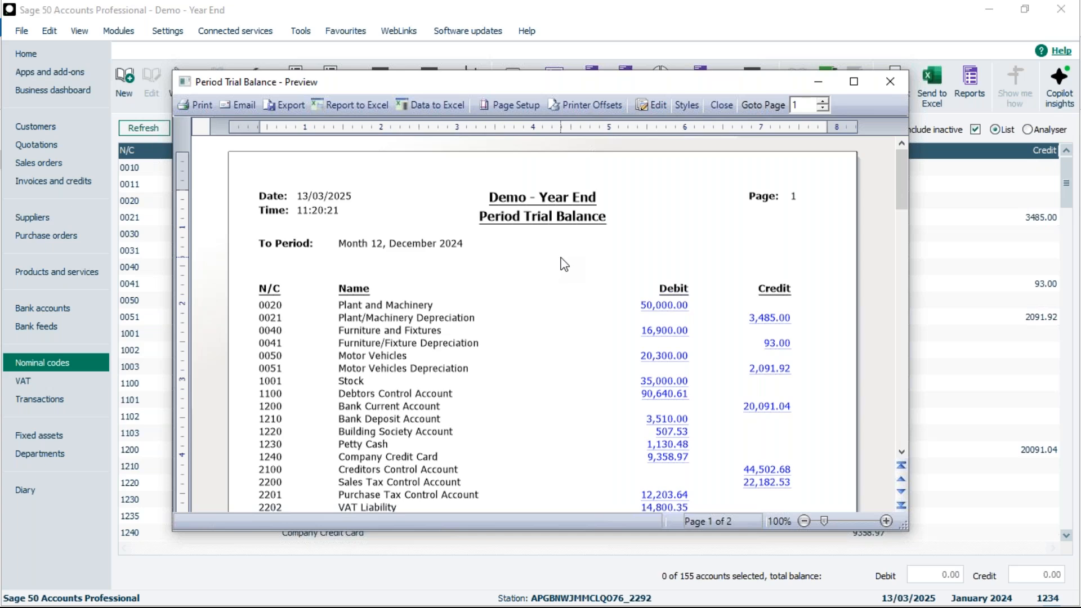
Step: Export the trial balance as Trial Balance 12 2024.pdf to the Desktop's Sage Reports folder, replacing the existing file, and close the preview
click(289, 103)
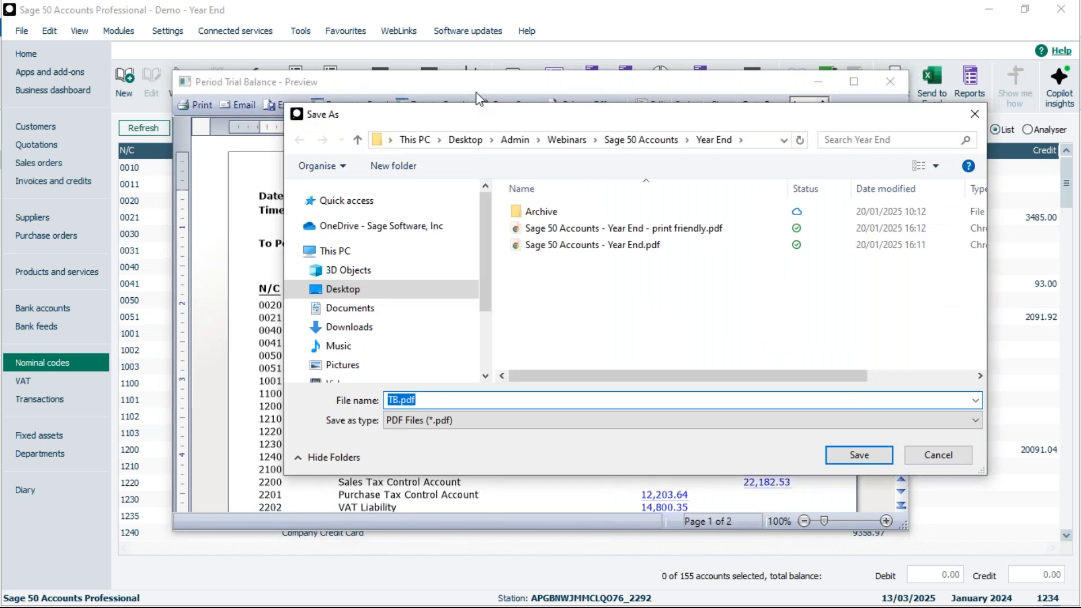
click(465, 140)
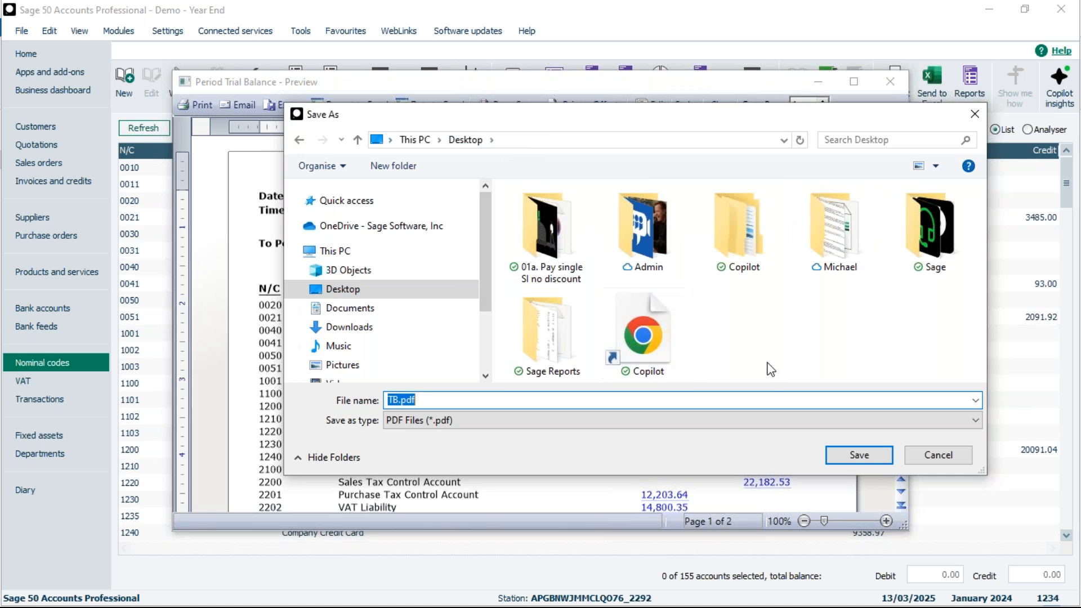
double_click(552, 325)
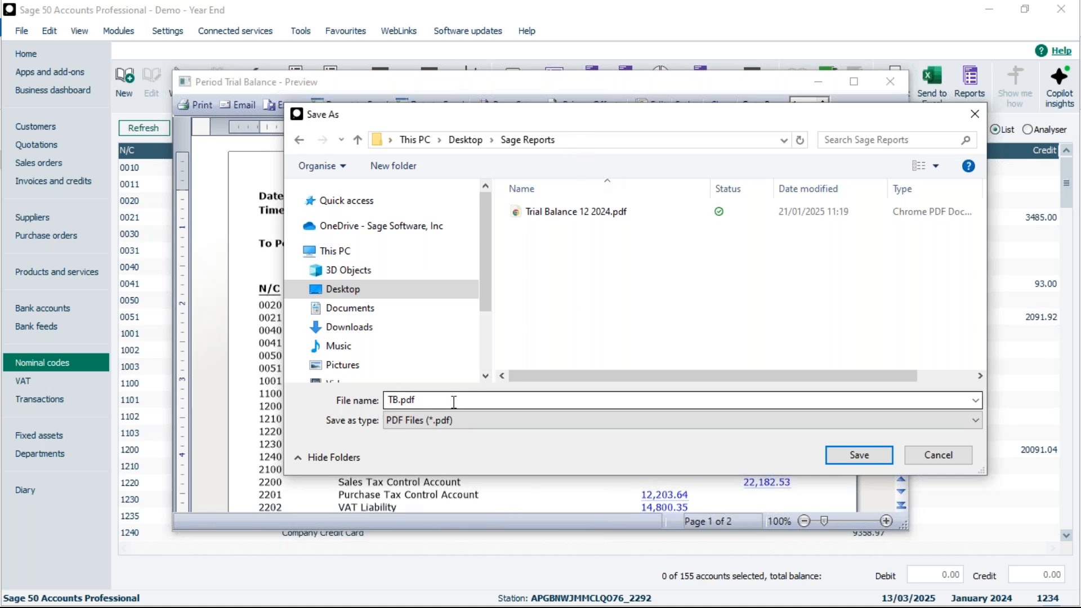
click(575, 213)
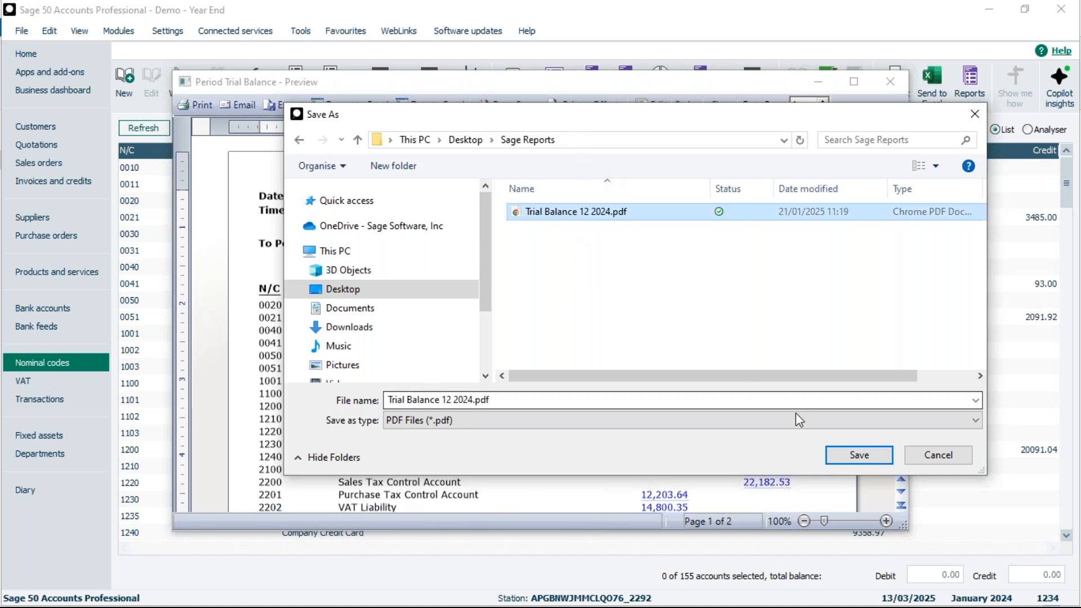
click(860, 457)
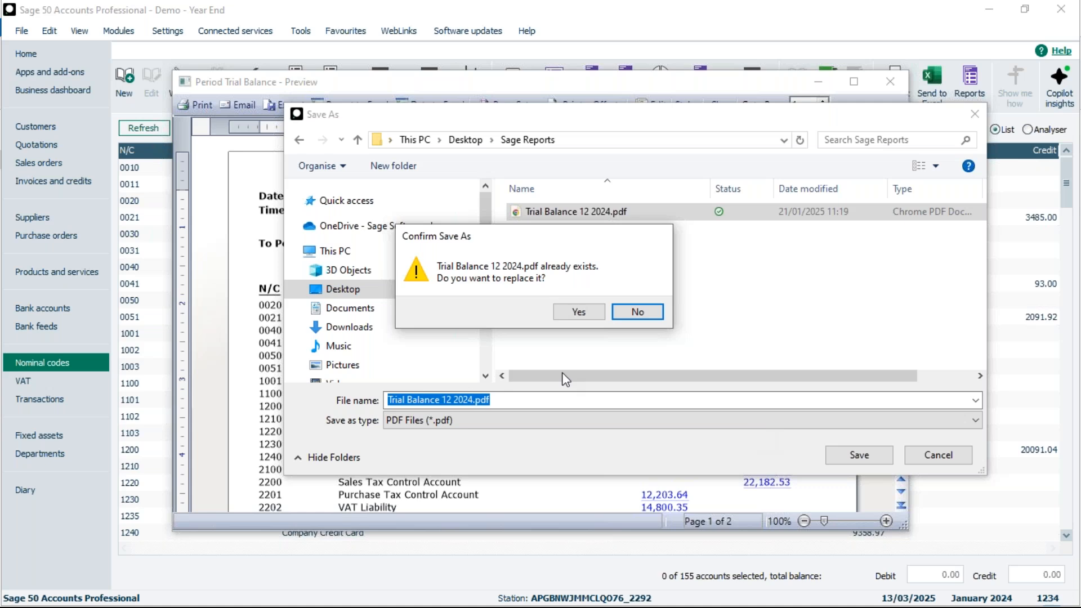
click(578, 311)
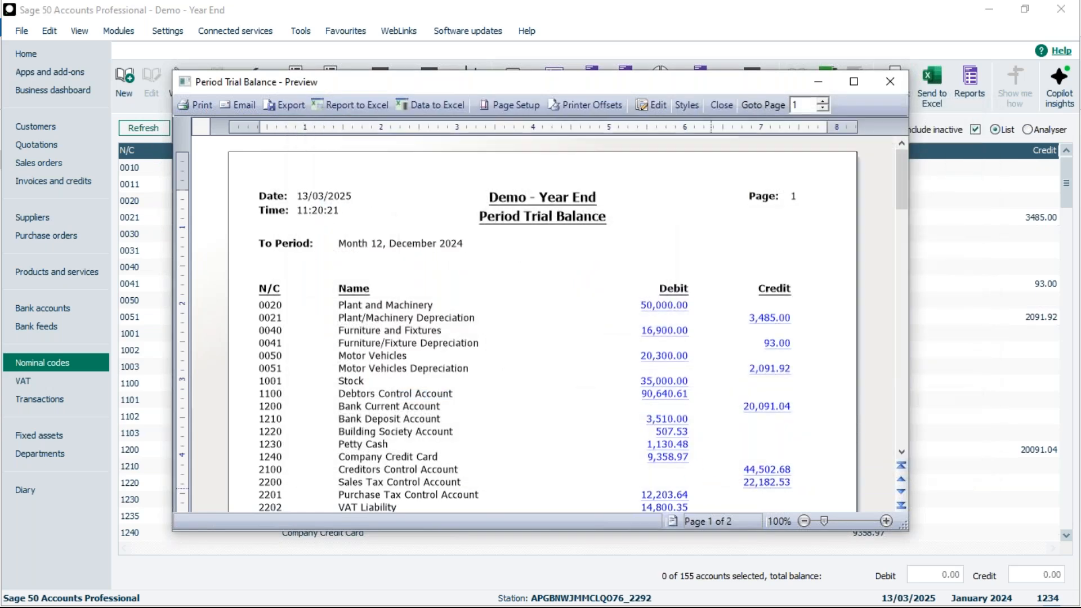
click(719, 104)
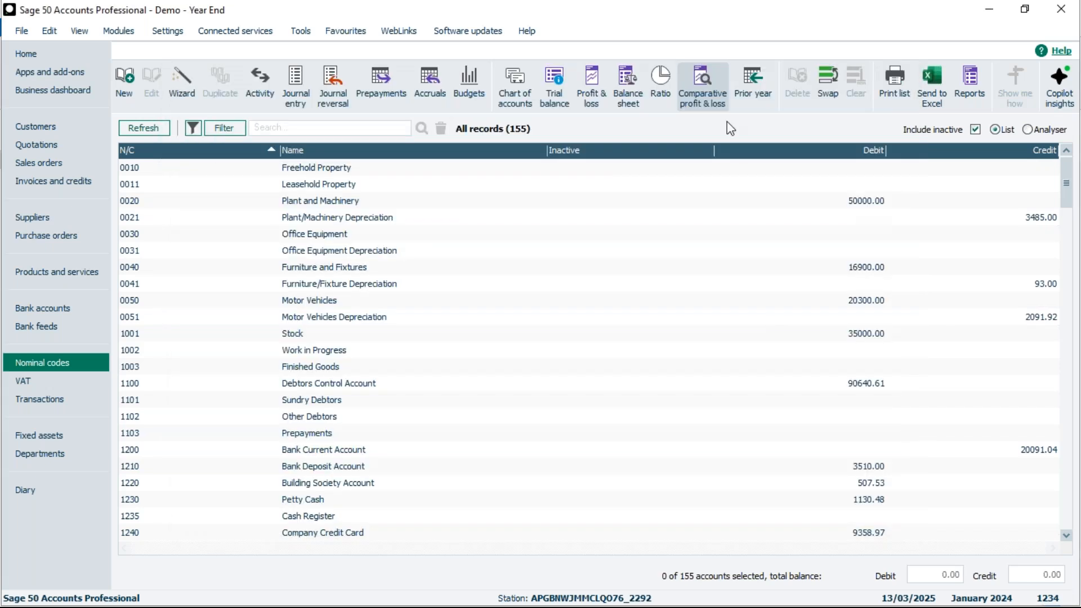
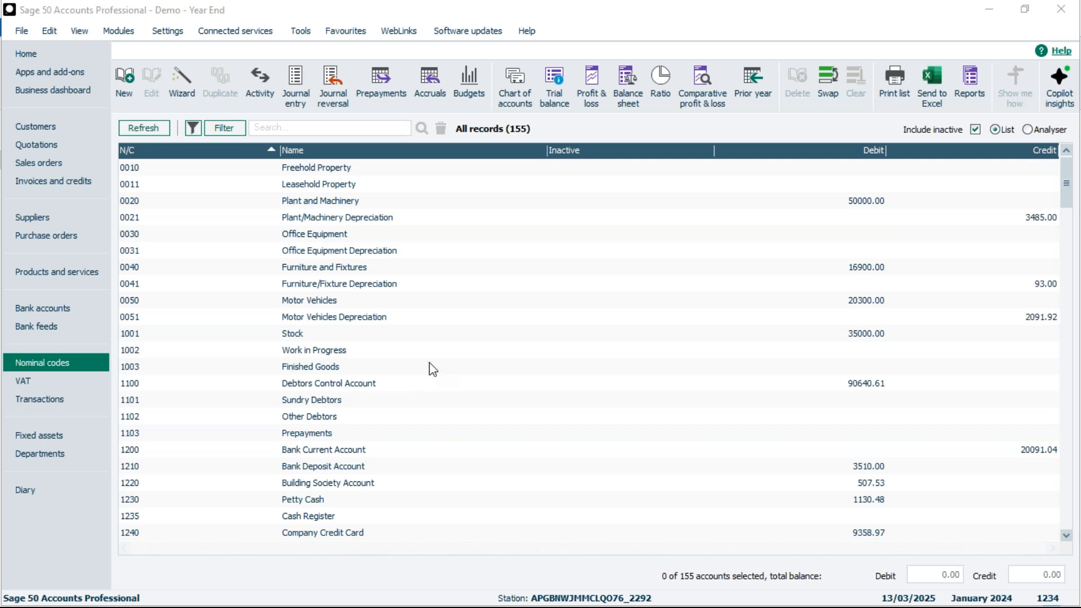
Step: Open the Year End process, agreeing to close all other open windows
click(301, 33)
mouse_move(324, 126)
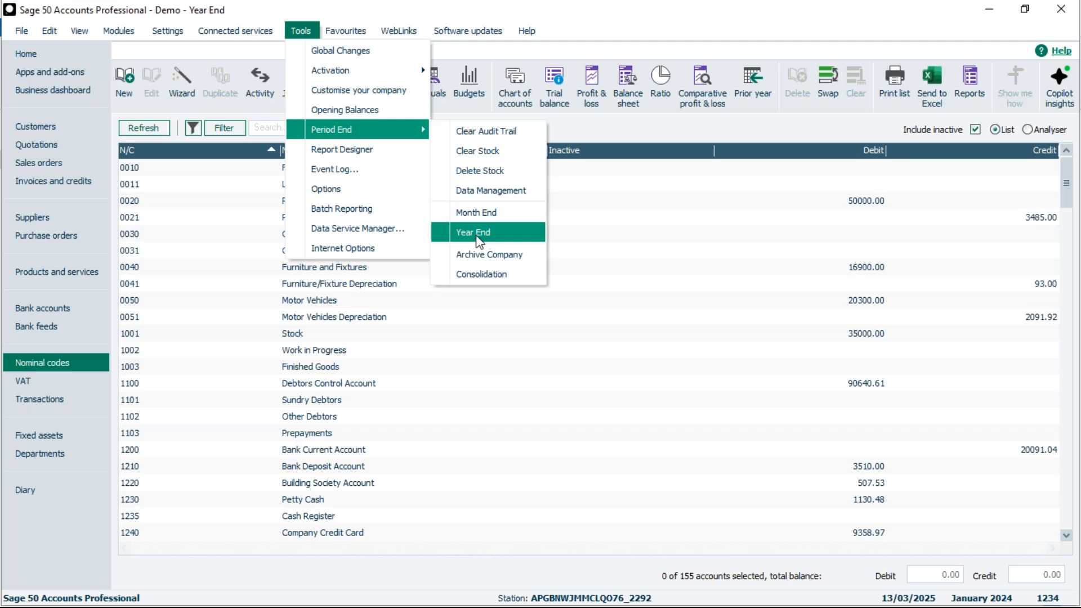
click(479, 233)
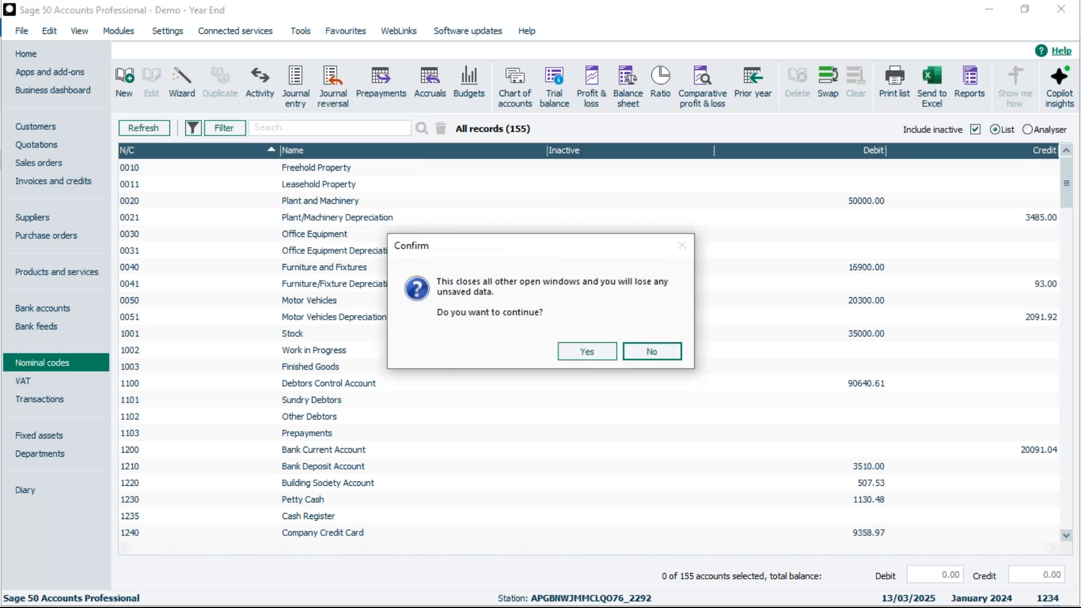
click(588, 355)
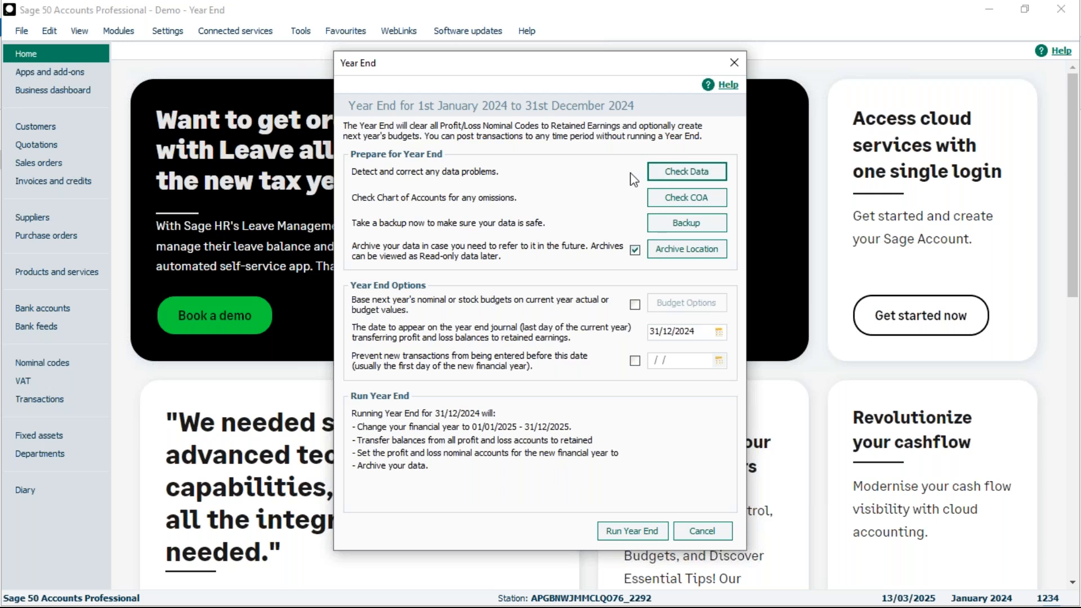
Step: Check the data files for problems, reviewing the reported errors, warnings and comments, and check the chart of accounts for omissions
click(690, 172)
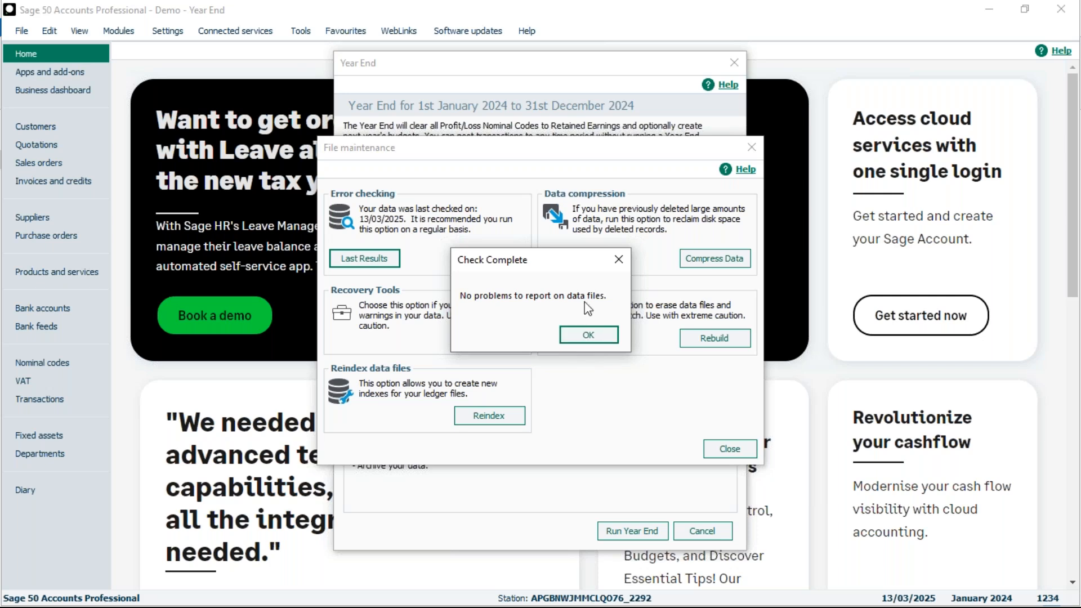
click(589, 335)
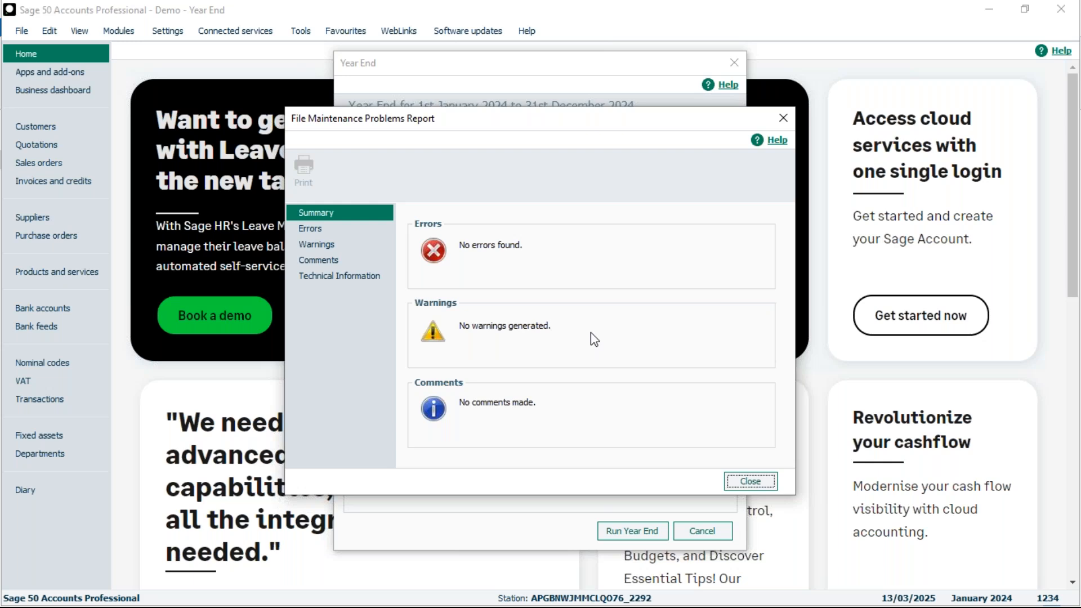
click(308, 231)
click(312, 244)
click(315, 255)
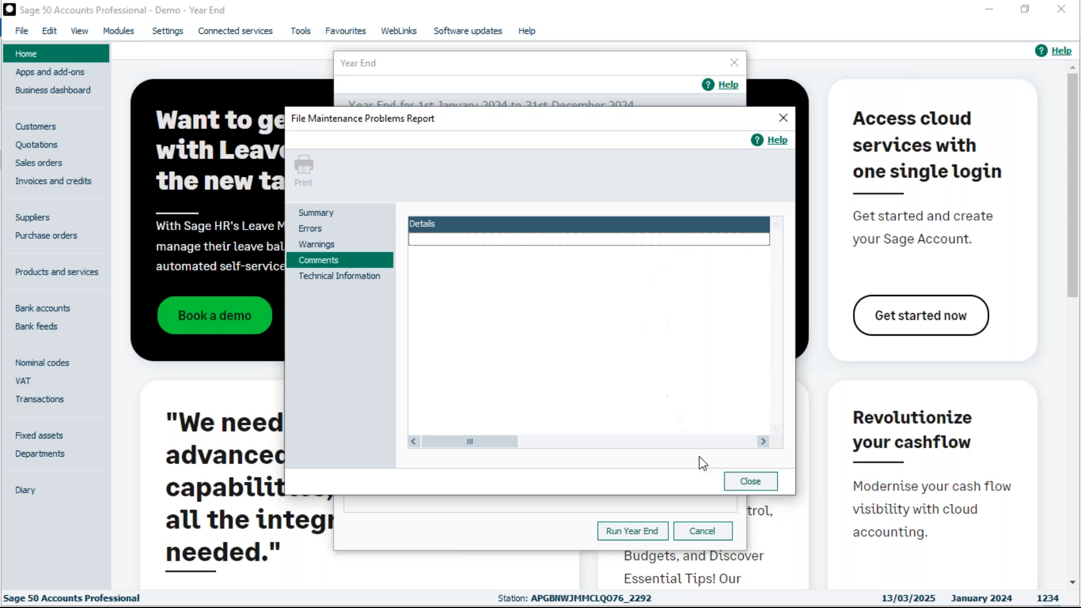
click(750, 483)
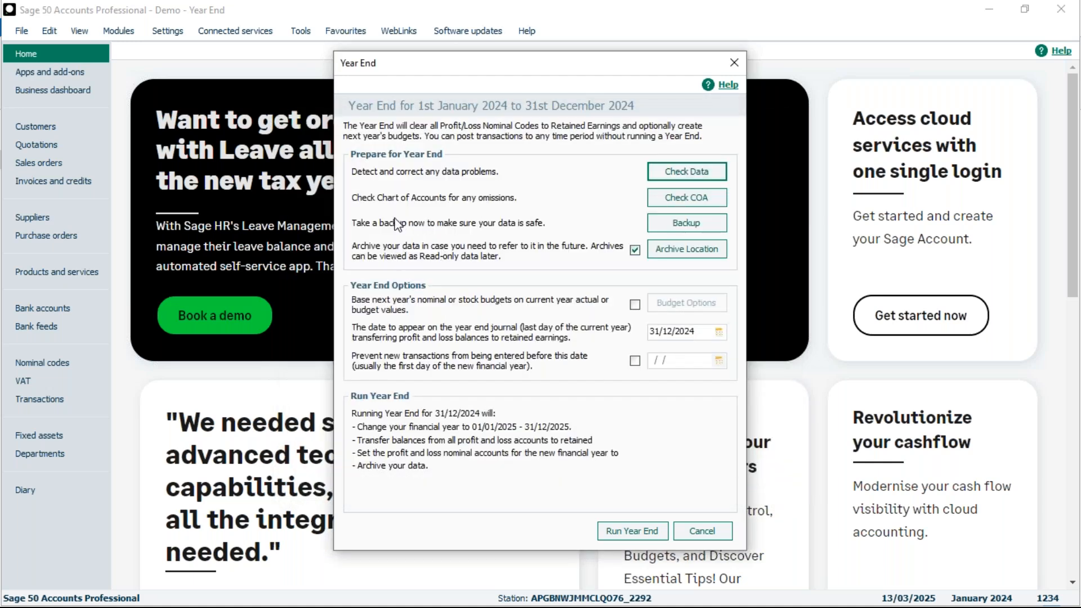
click(694, 201)
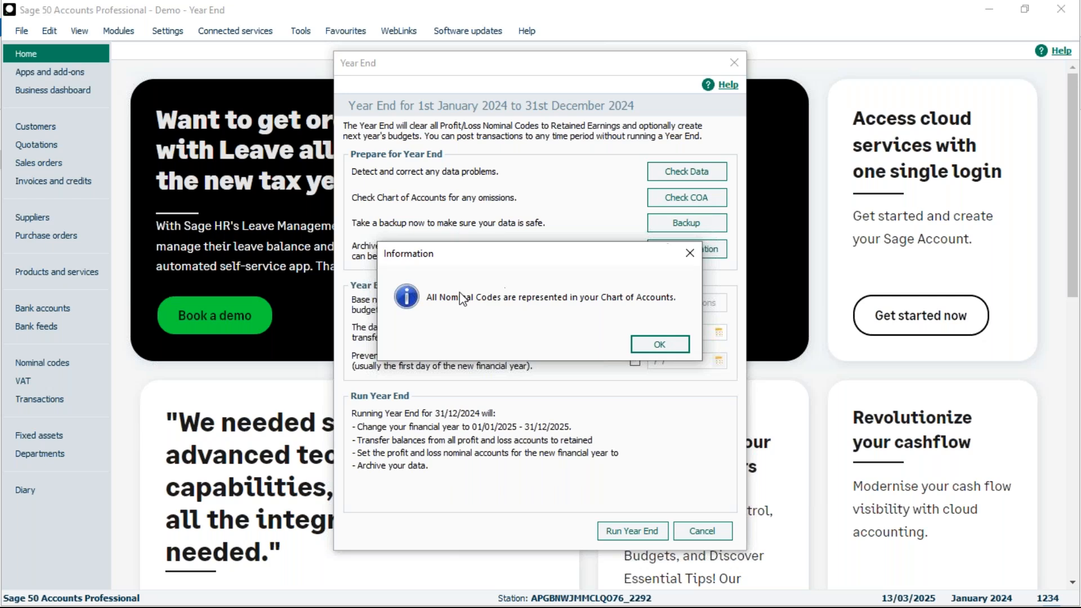
click(660, 345)
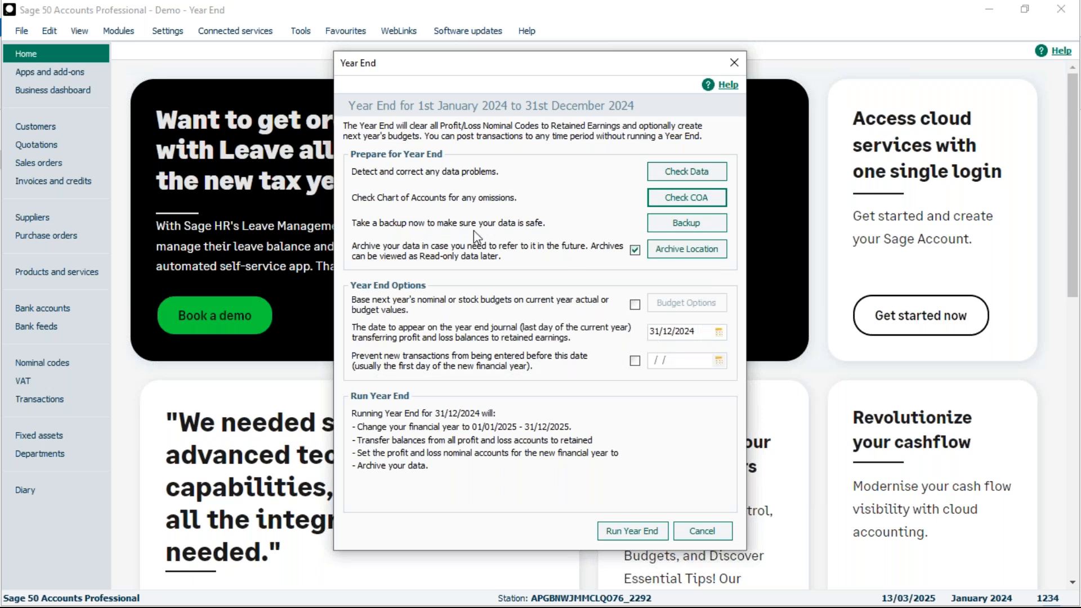
Step: Back up the company's data files as Year End 2024 to the Desktop's Sage Reports folder
click(685, 224)
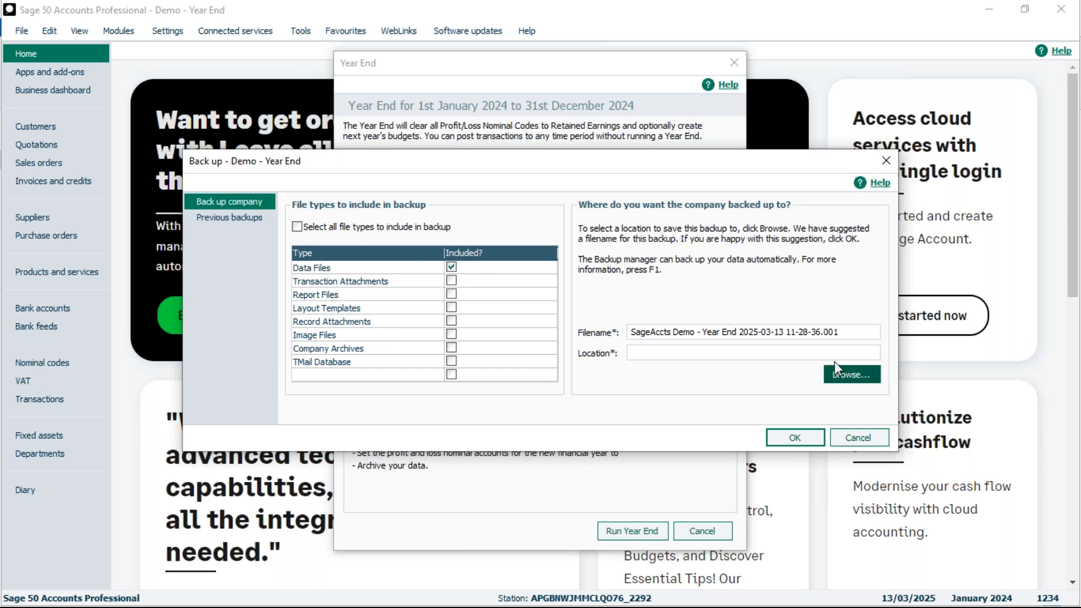
drag(842, 332, 586, 336)
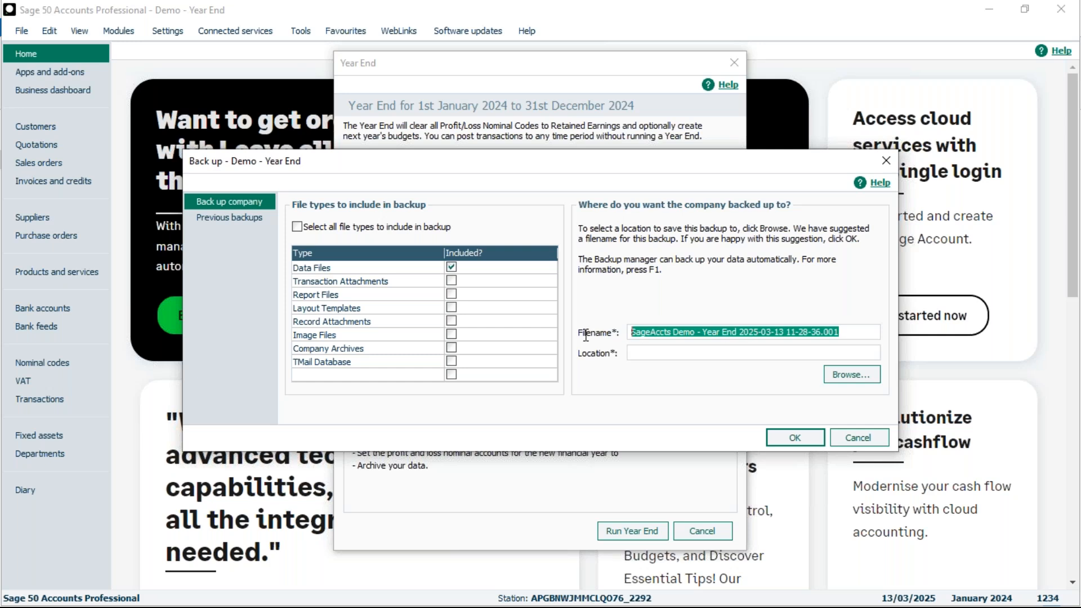
text(Year)
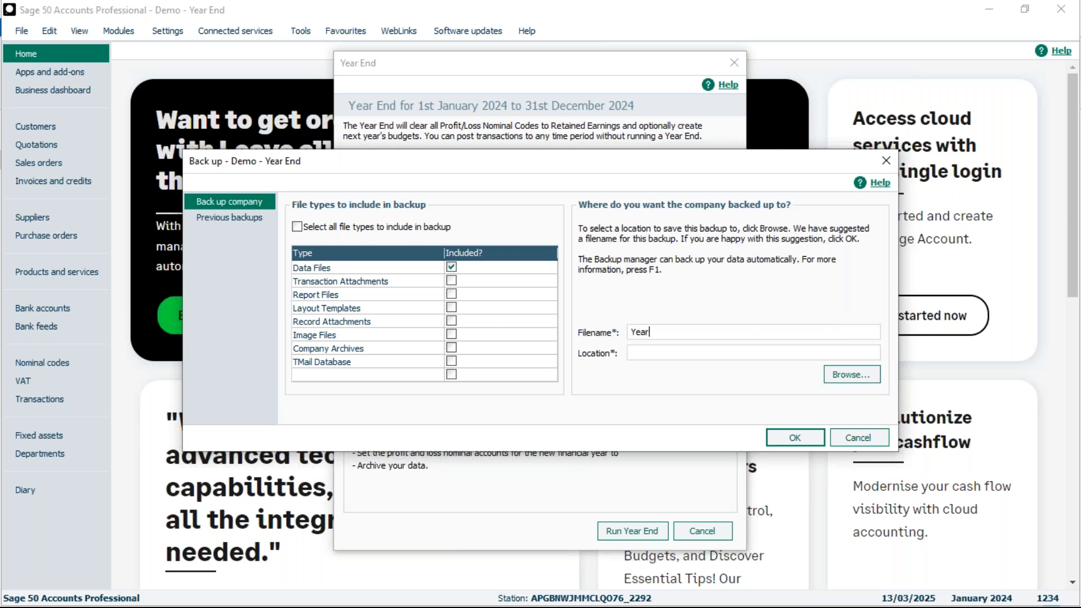
text( End 2024)
click(849, 374)
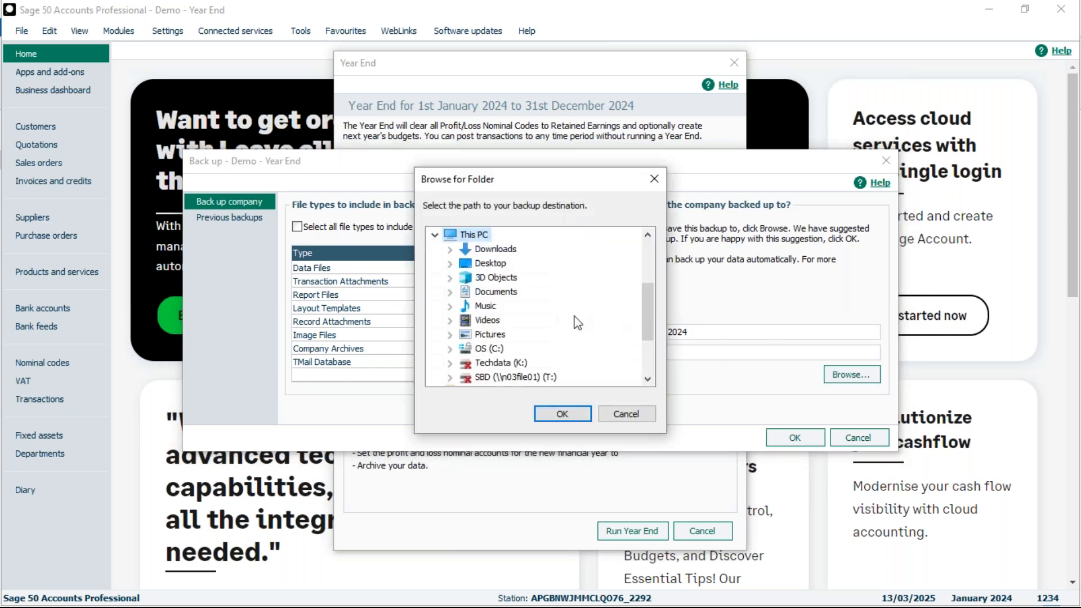
click(492, 264)
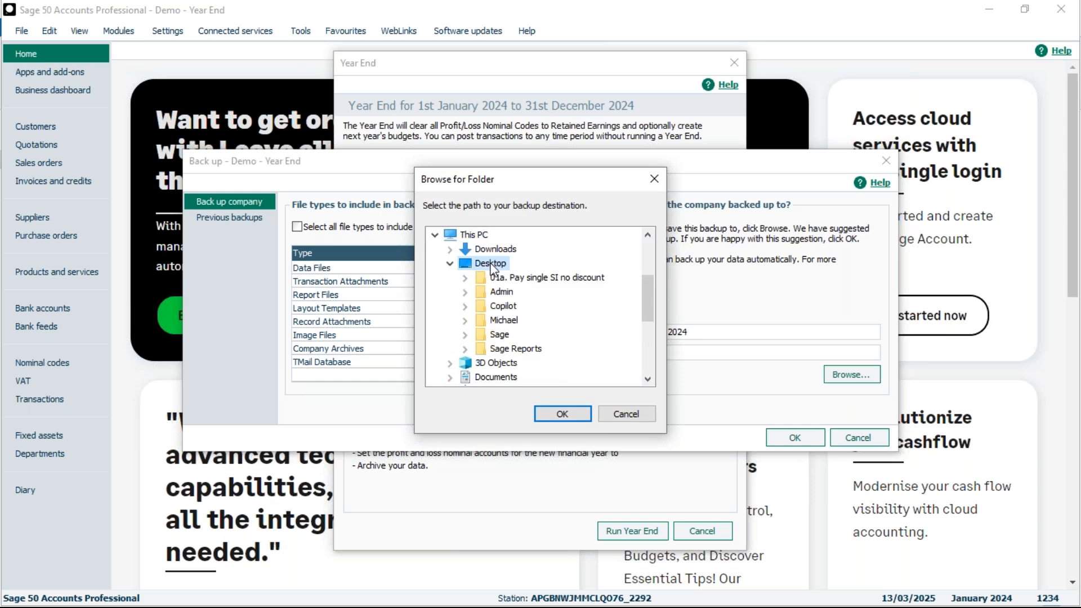
click(511, 349)
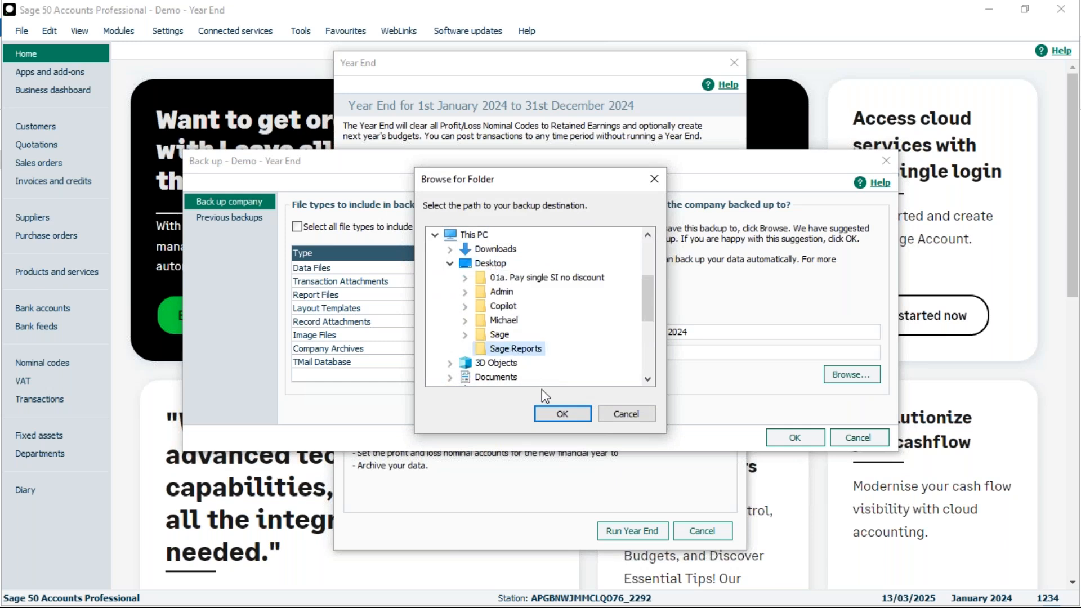
click(565, 413)
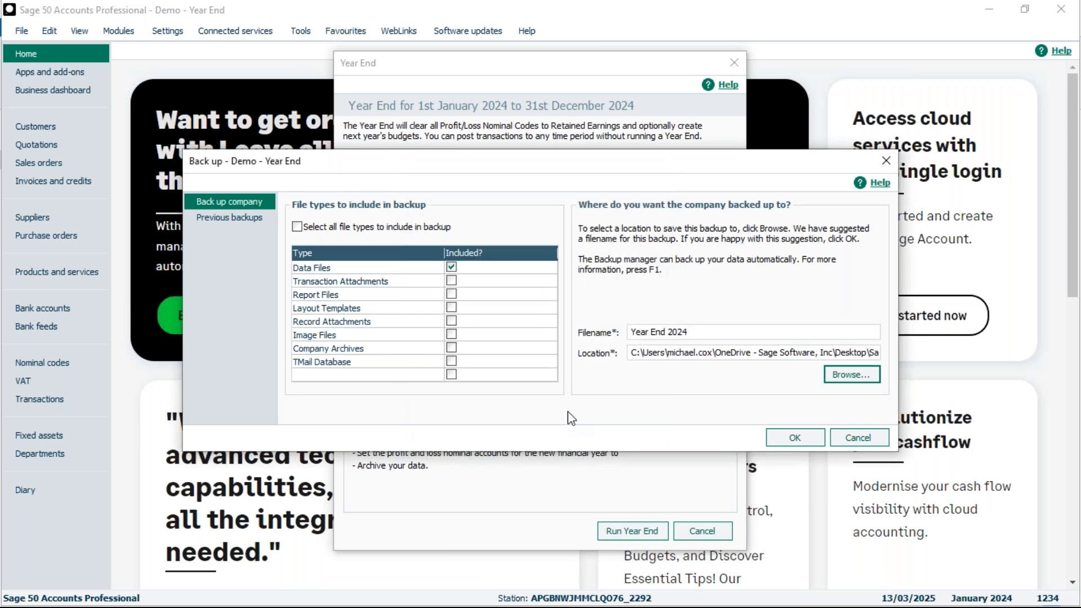
click(797, 437)
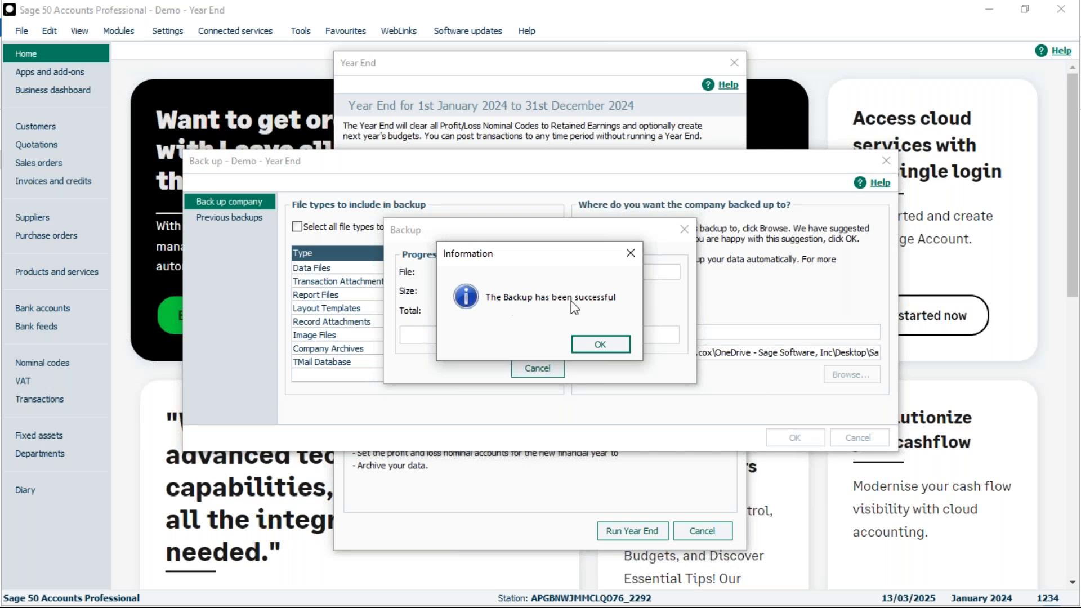
click(602, 344)
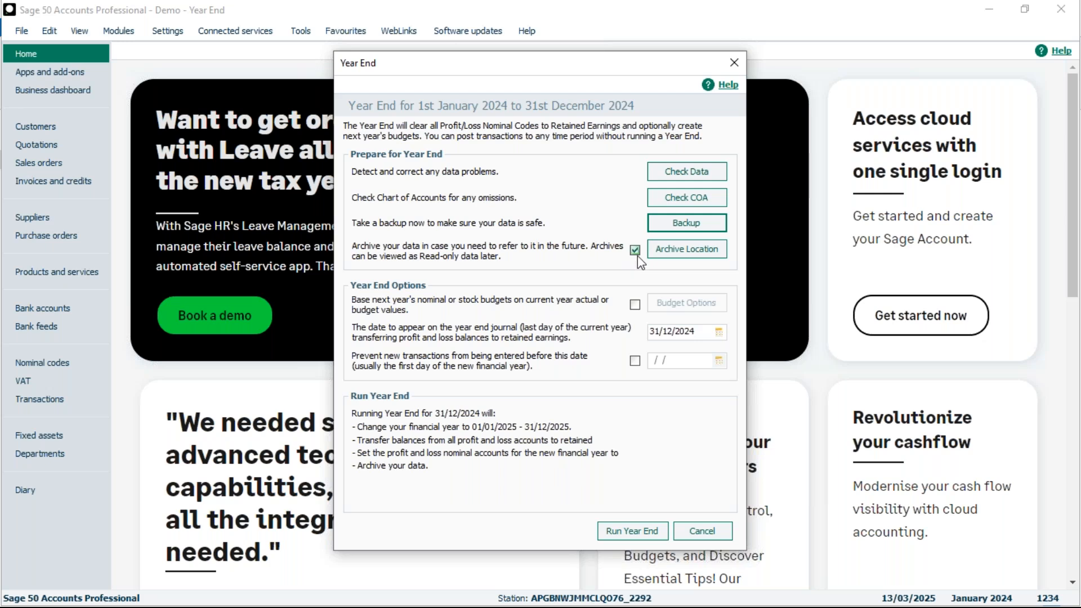
Step: Accept the archive location with the description Year End 2024 and the archive folder 2024
click(686, 250)
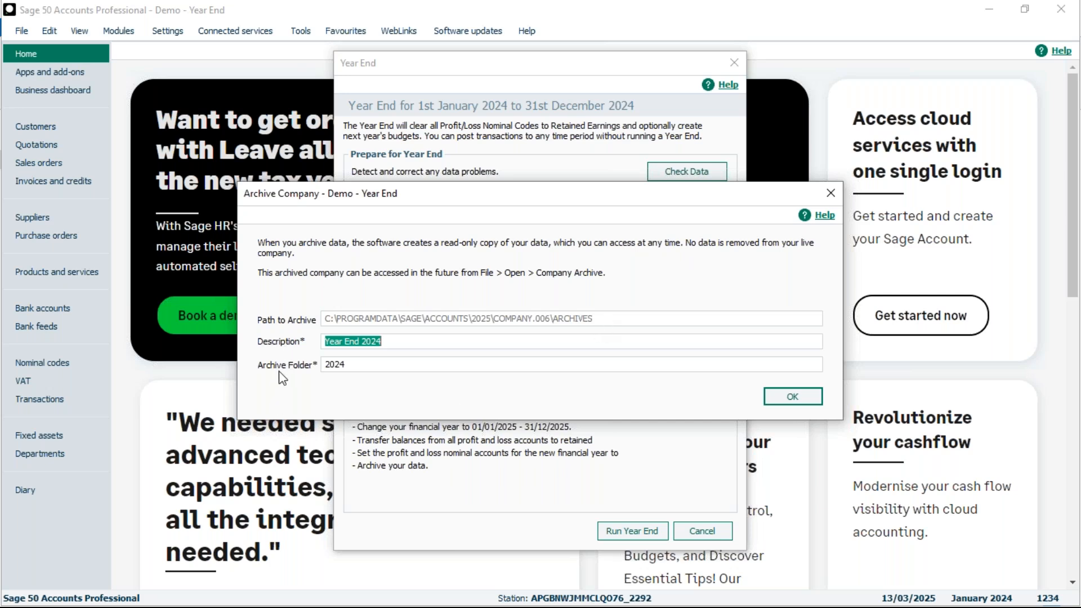
click(792, 397)
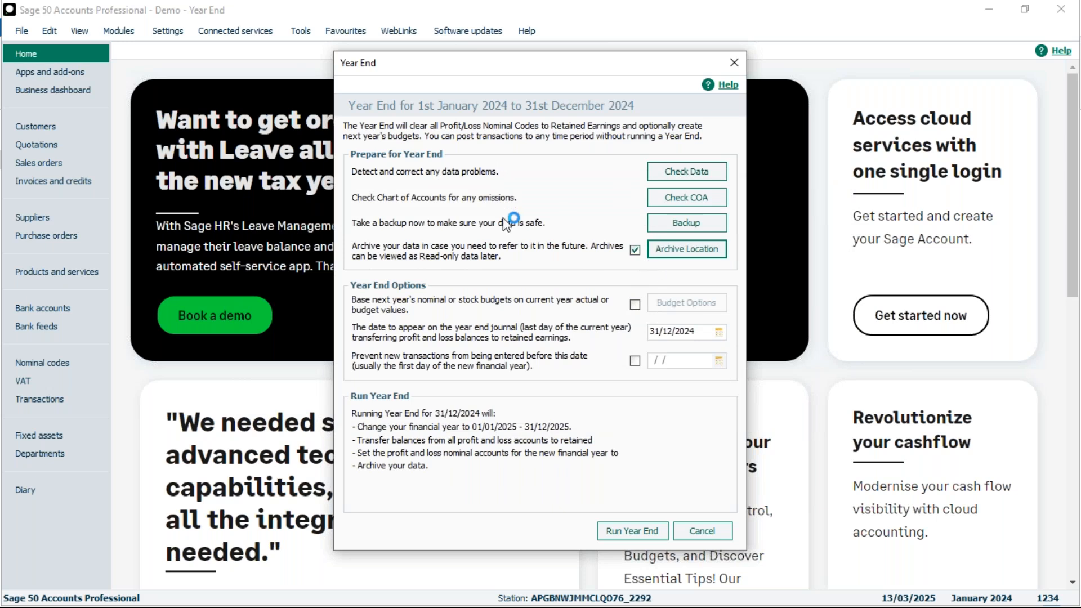
click(712, 172)
Step: Create next year's nominal and stock budgets, basing the nominal ones on current budgets, and prevent new transactions before 01/01/2025
click(634, 304)
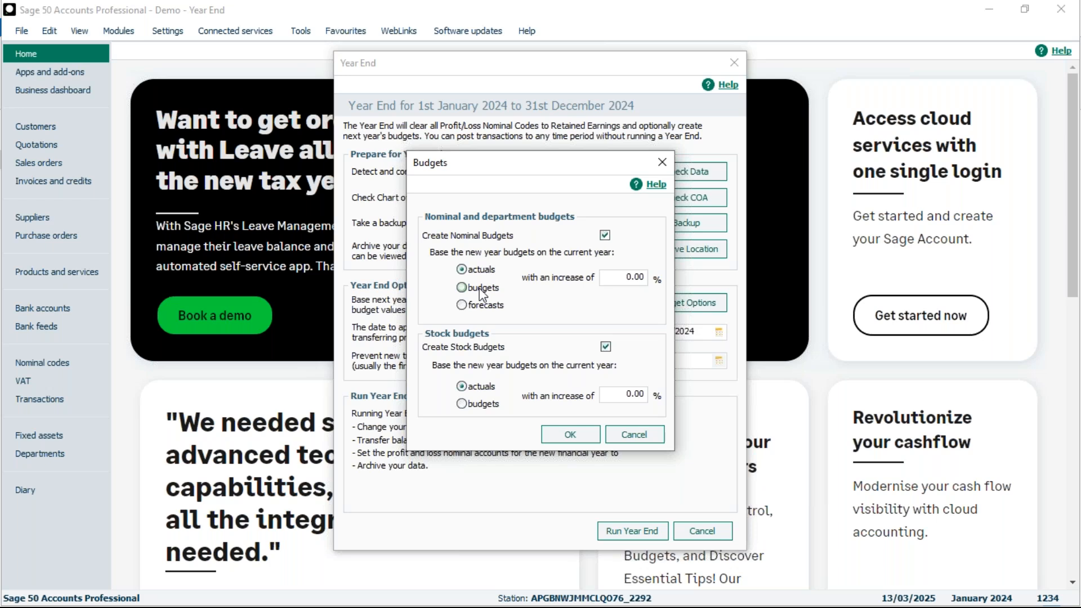
click(462, 288)
click(575, 435)
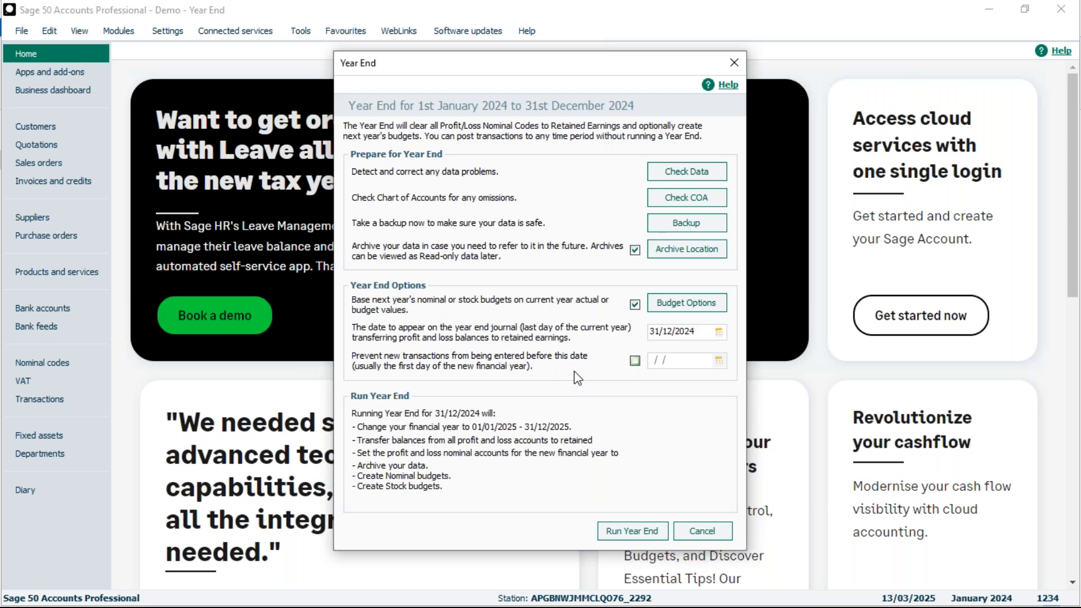
click(636, 363)
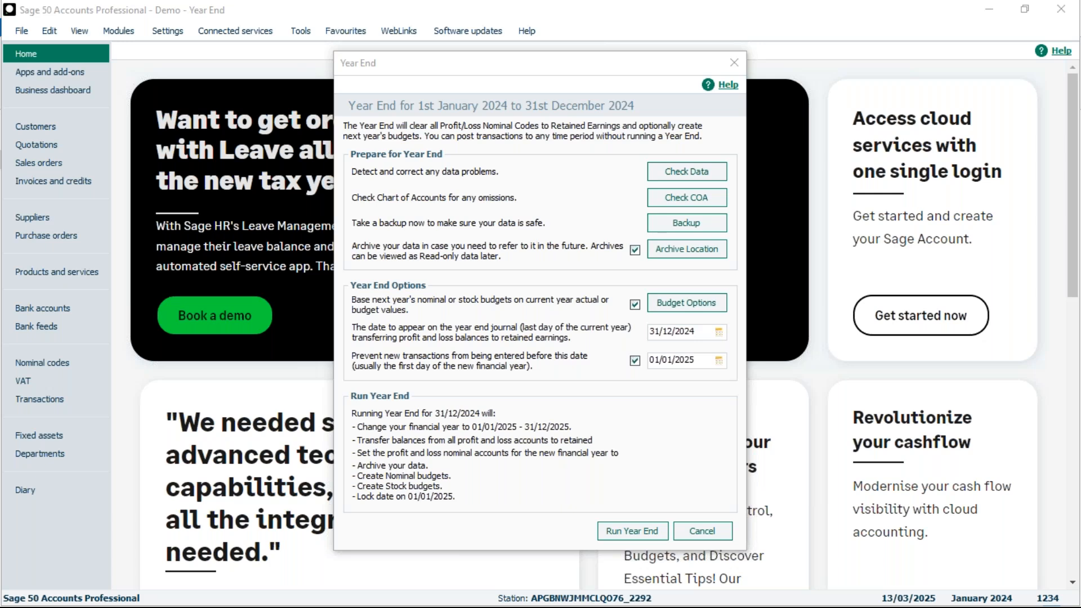
Step: Run the year end for 01/01/2024 to 31/12/2024 and output the Year End Report as a preview
click(632, 531)
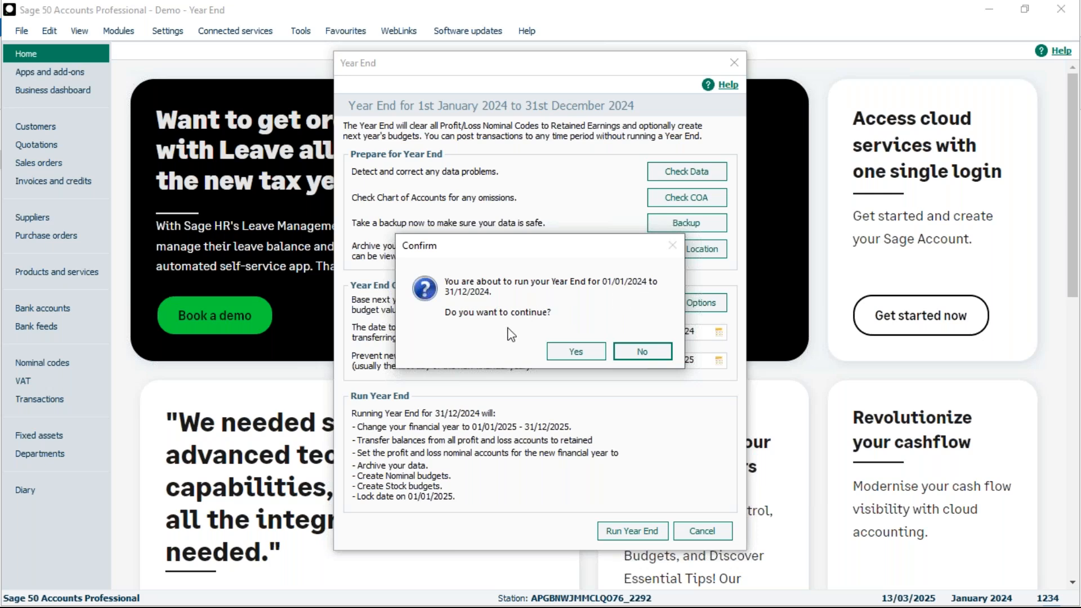
click(576, 353)
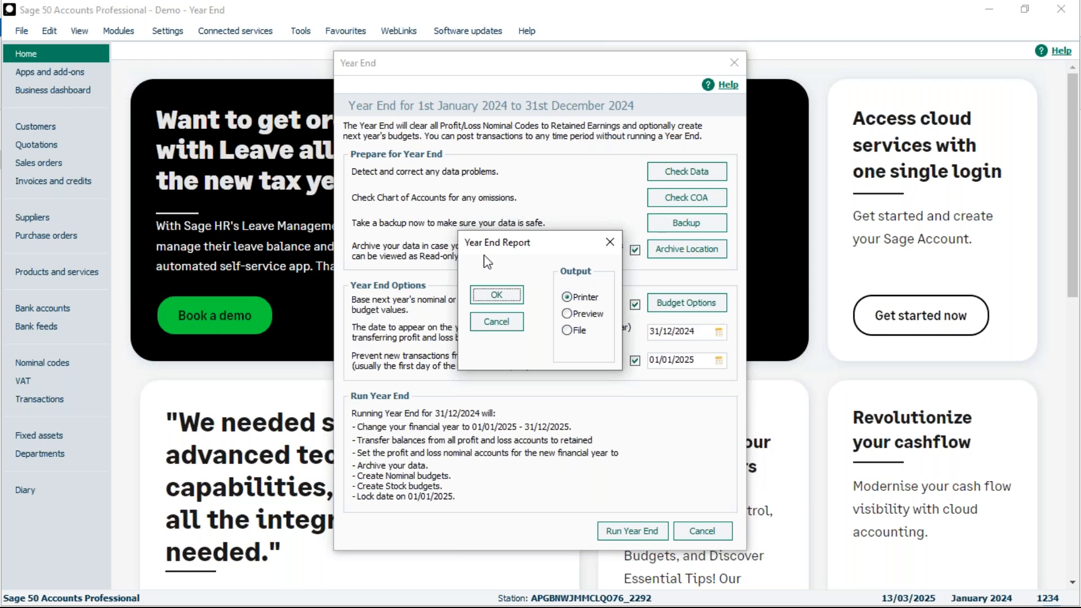
click(567, 314)
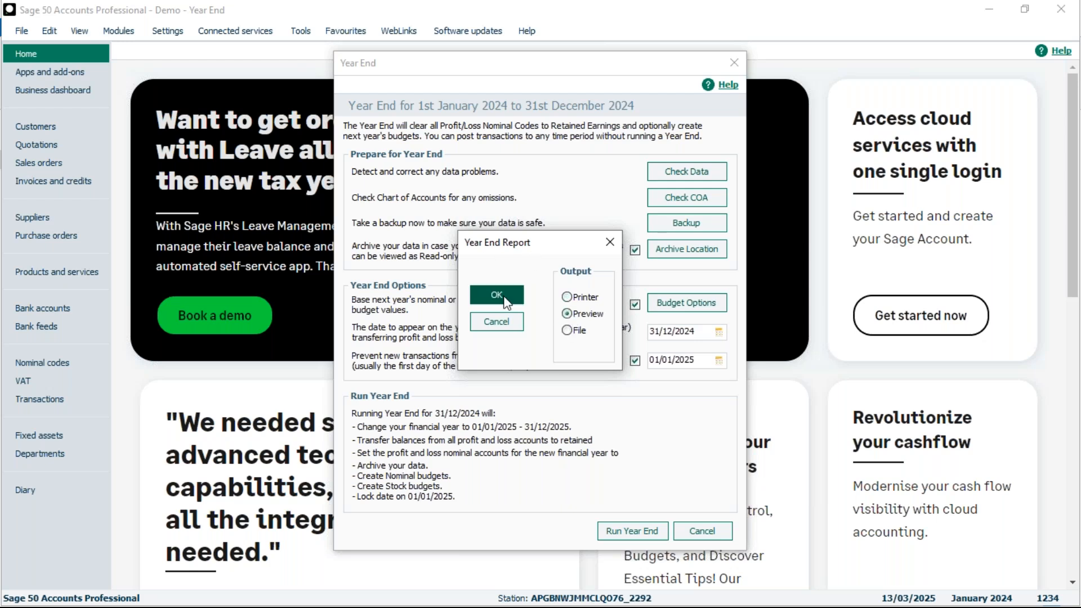
click(498, 295)
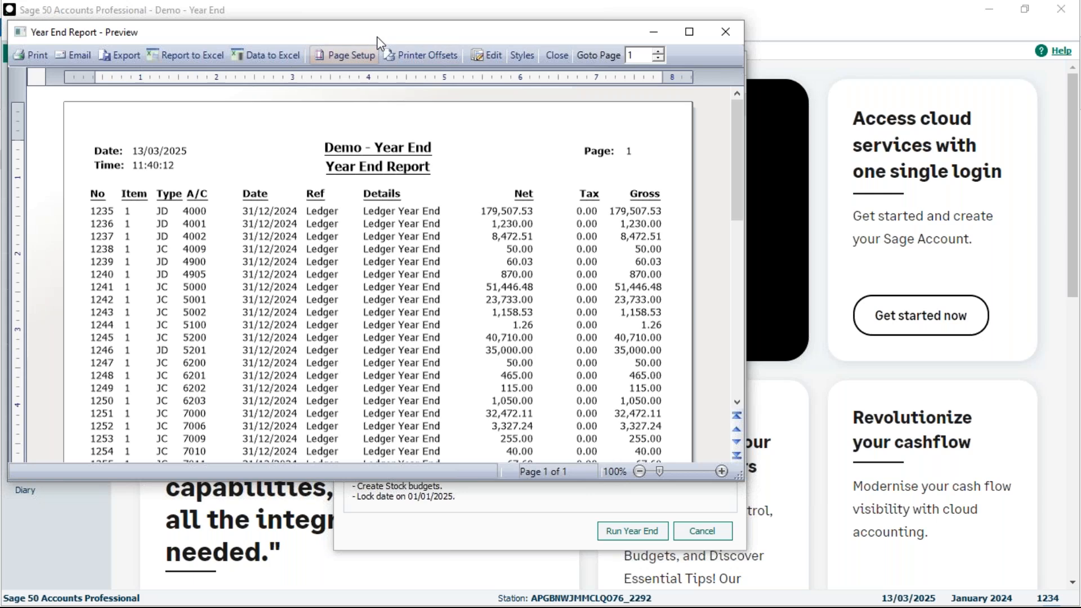
Step: Review the Year End Report in a maximised preview, then close it and acknowledge the completed year end process
drag(386, 31, 580, 60)
click(877, 55)
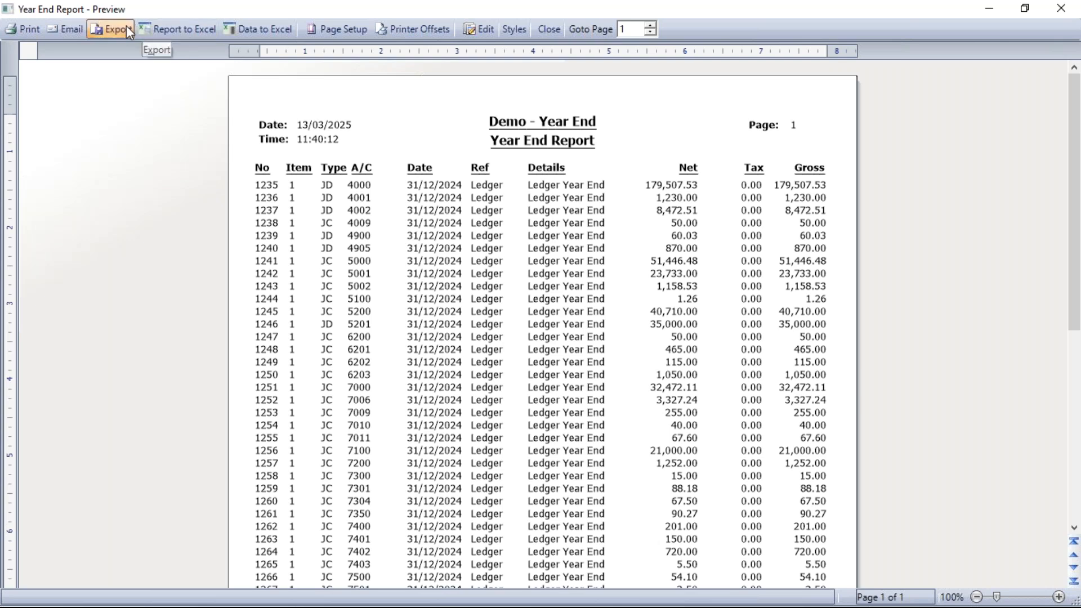
click(549, 28)
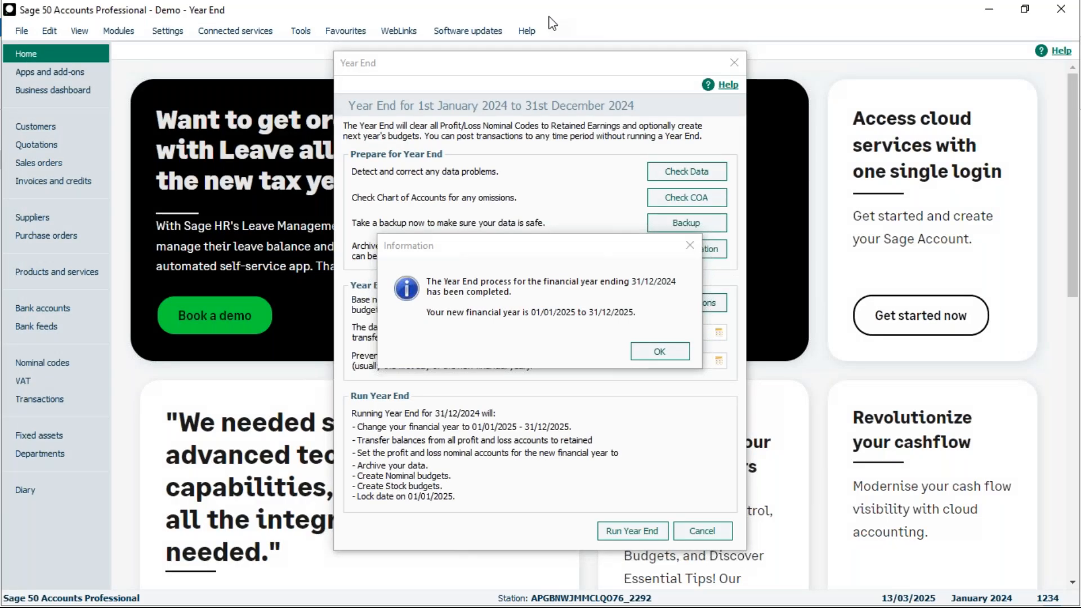
click(558, 240)
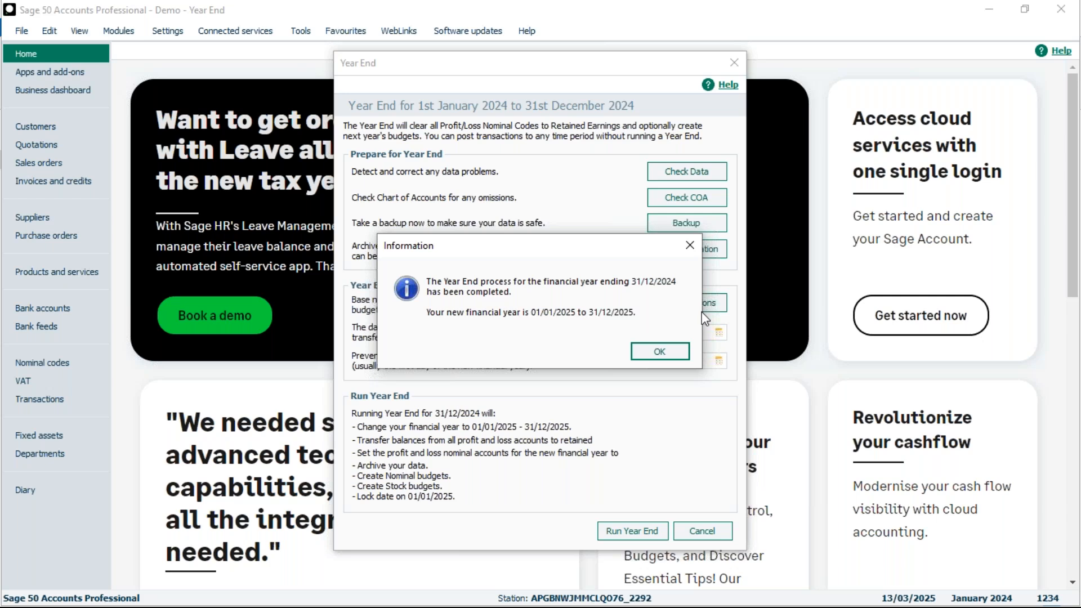
click(660, 353)
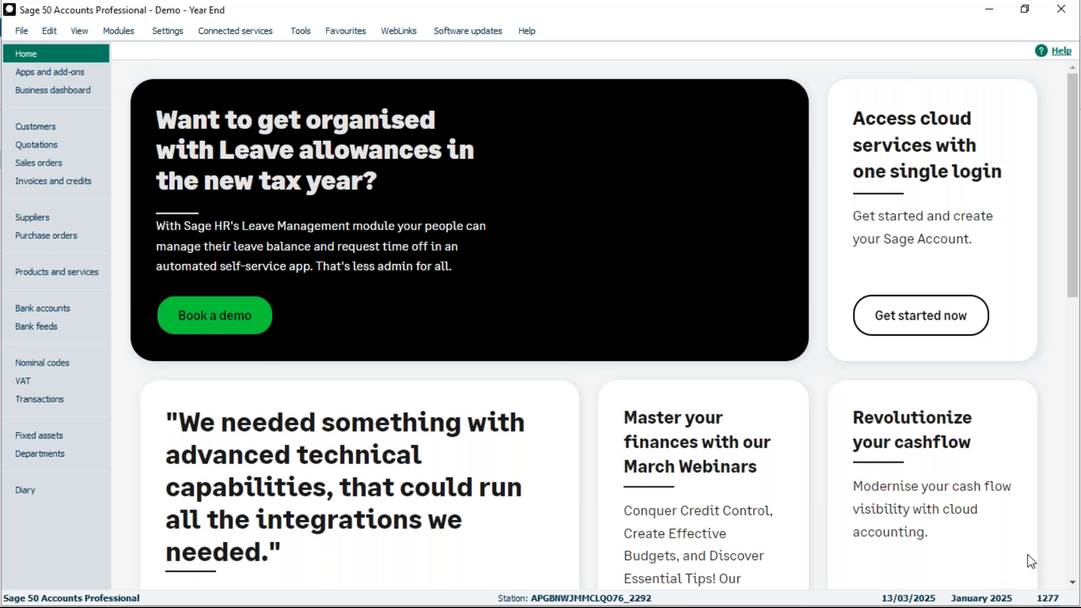
key(alt+Tab)
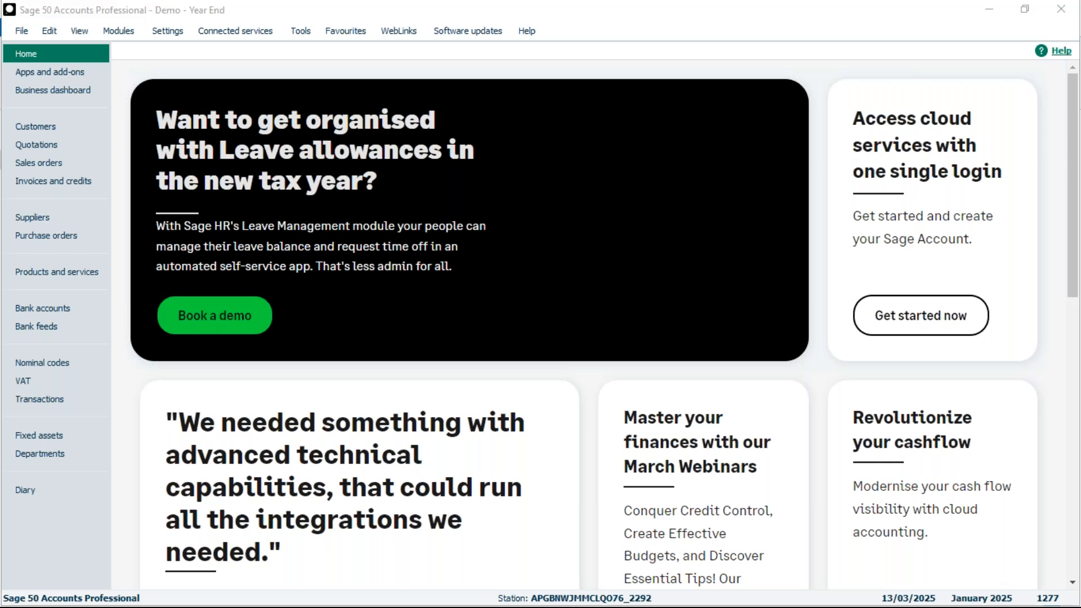
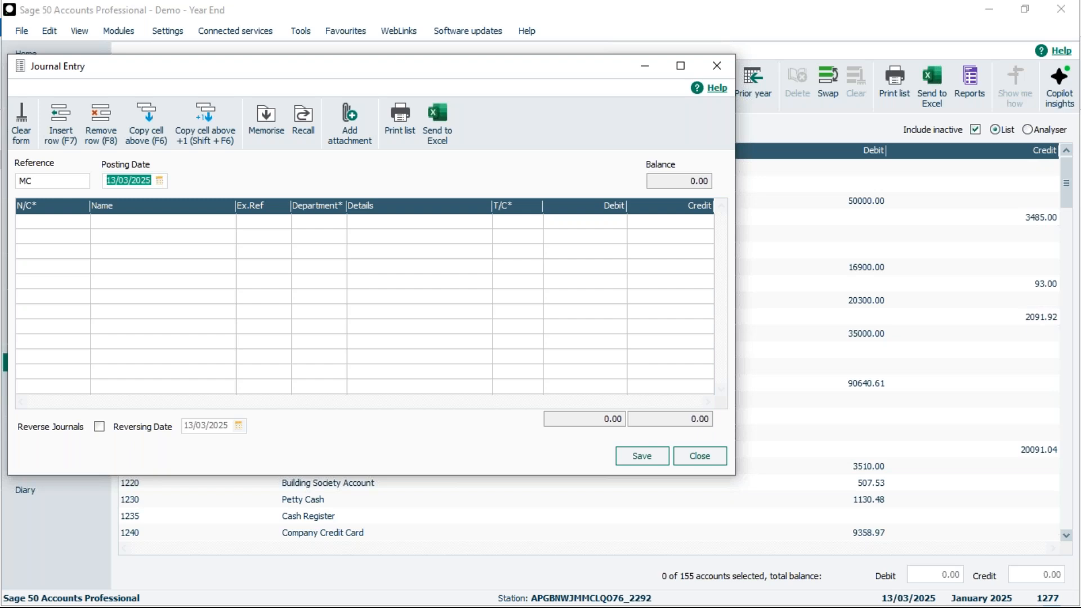
Step: Set the journal's posting date to 12/11/2024 and acknowledge the date warning
click(160, 180)
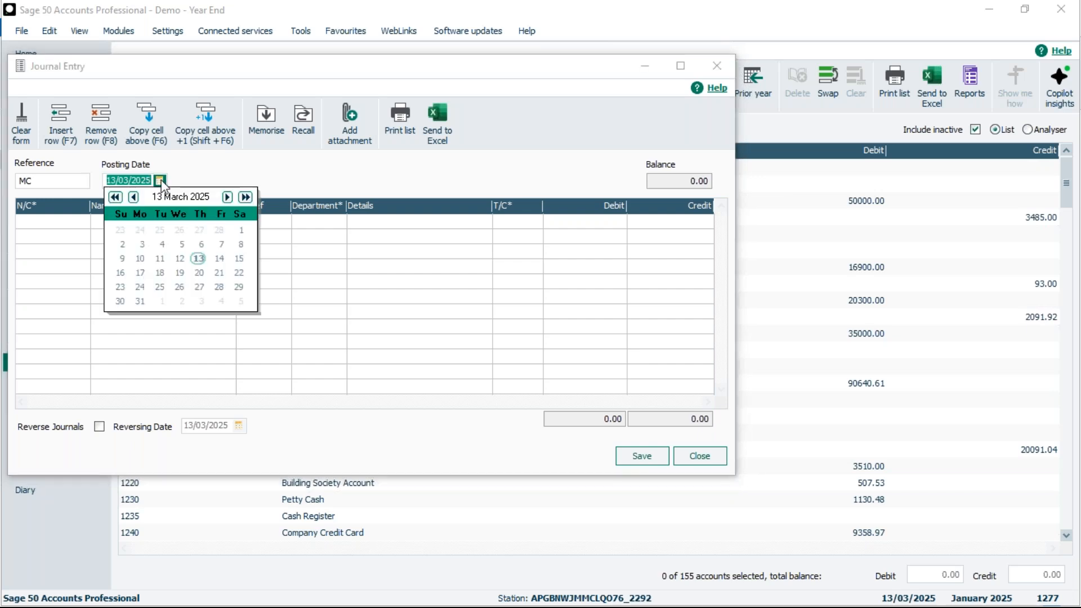
click(133, 197)
click(133, 196)
click(133, 197)
click(133, 196)
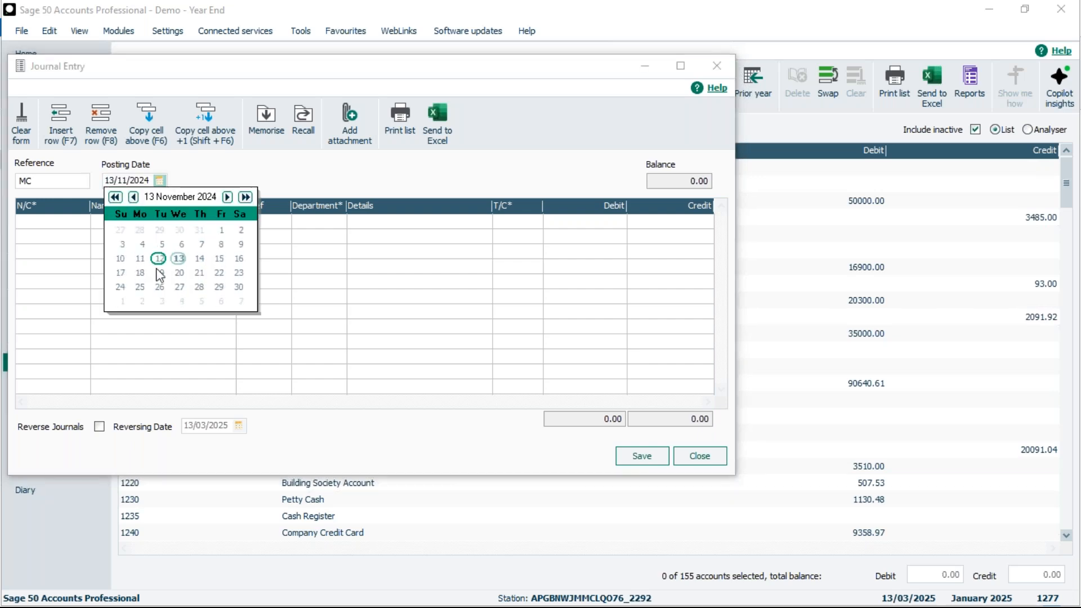
click(160, 258)
click(160, 261)
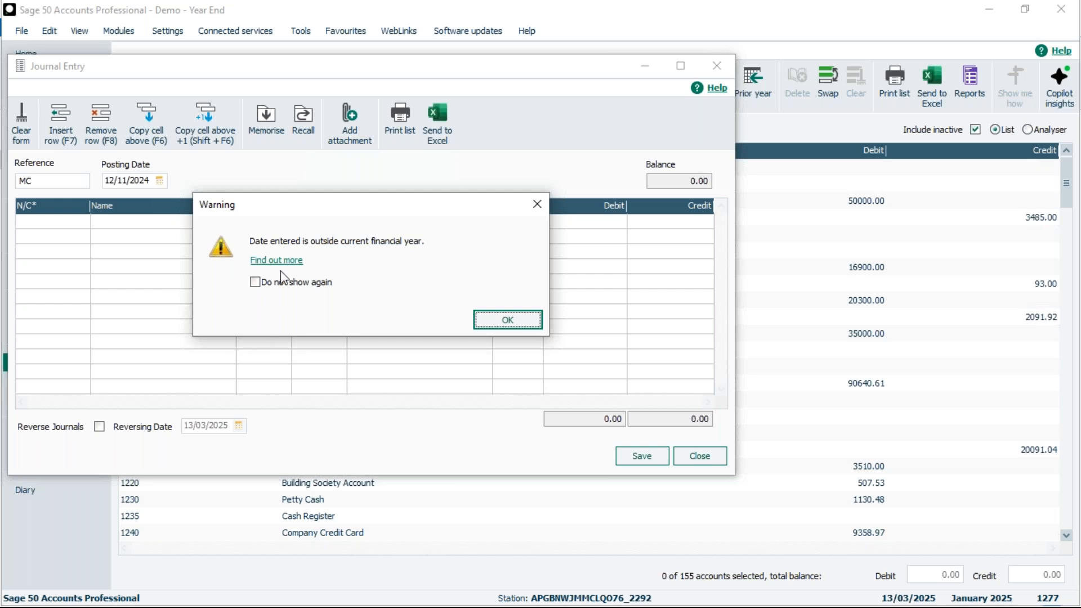
click(509, 318)
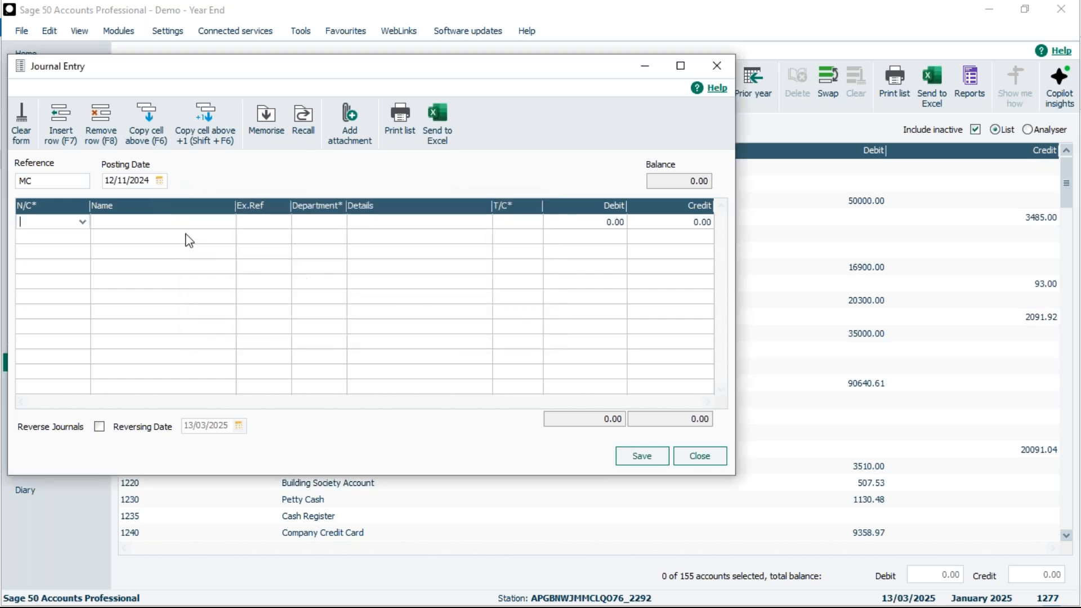
Step: Enter the first journal line for nominal code 1001 Stock with details Test and a debit of 100.00
text(1001)
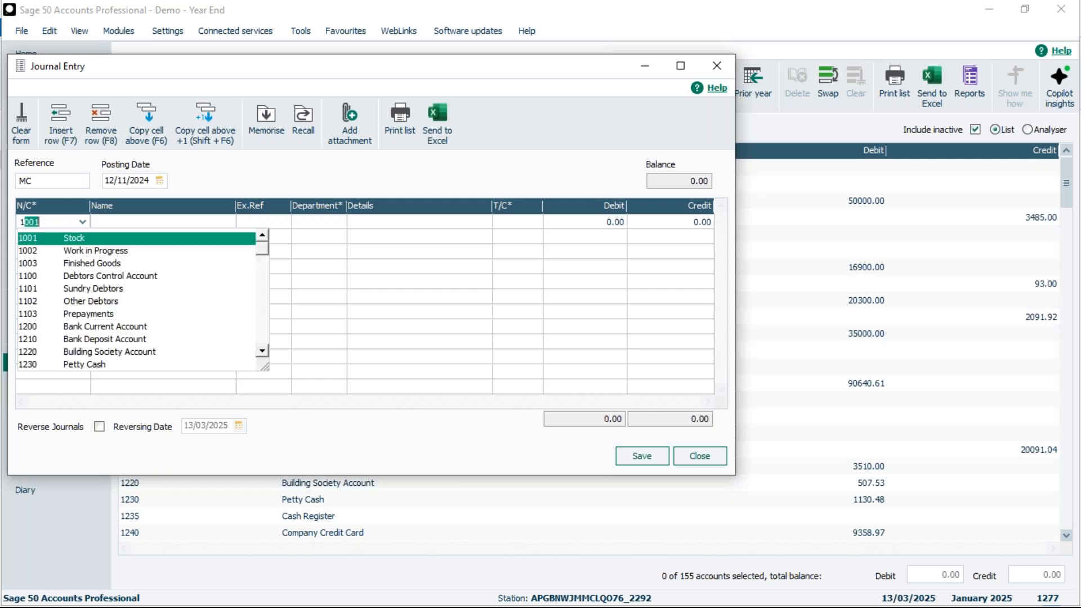
key(Tab)
key(Tab)
key(Tab)
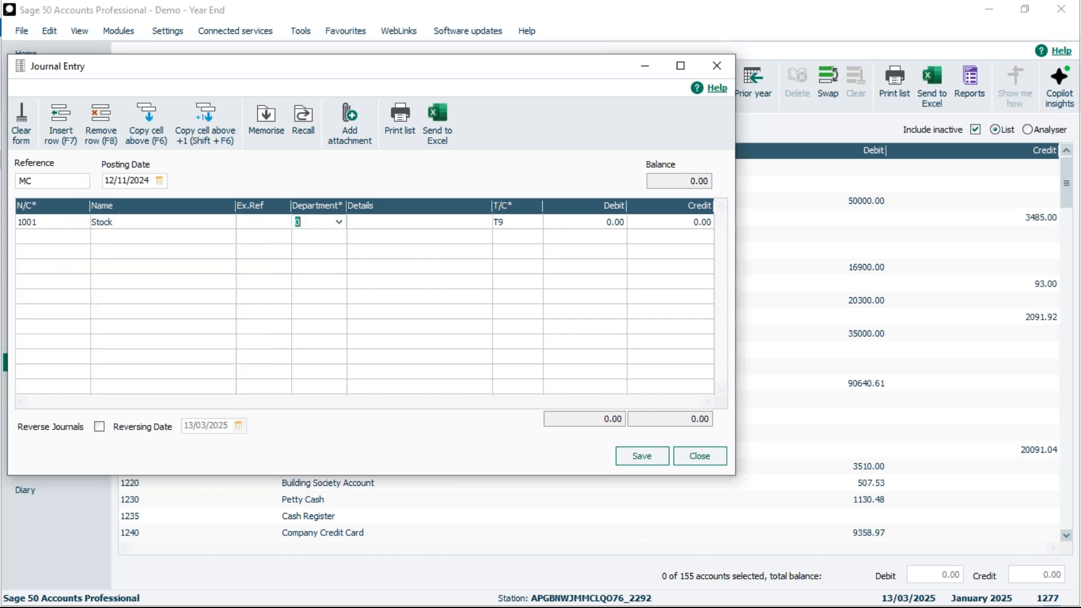
text(Test)
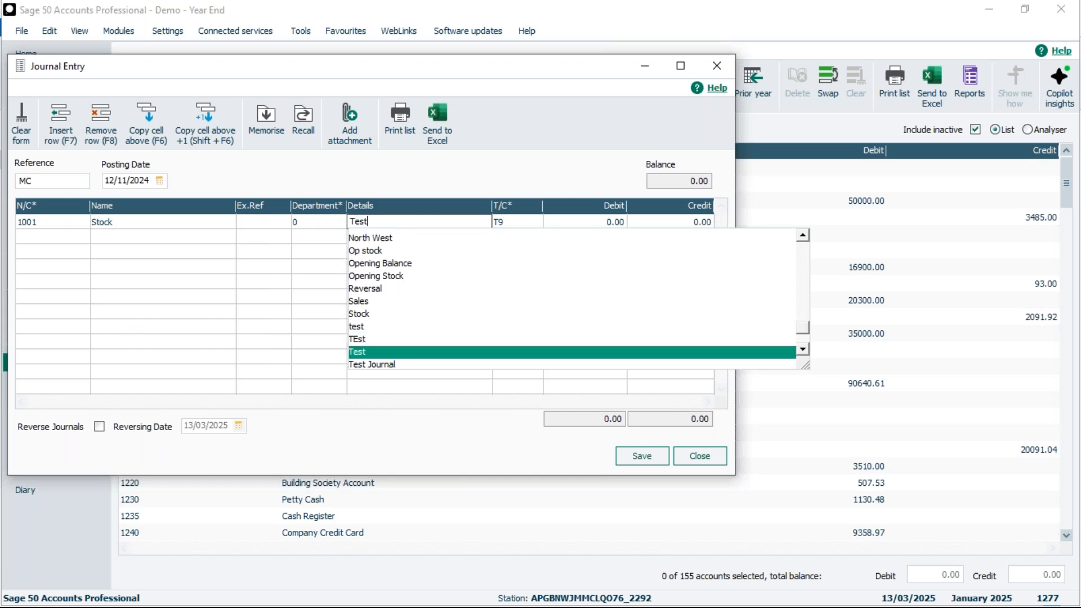
key(Tab)
key(Tab)
text(100)
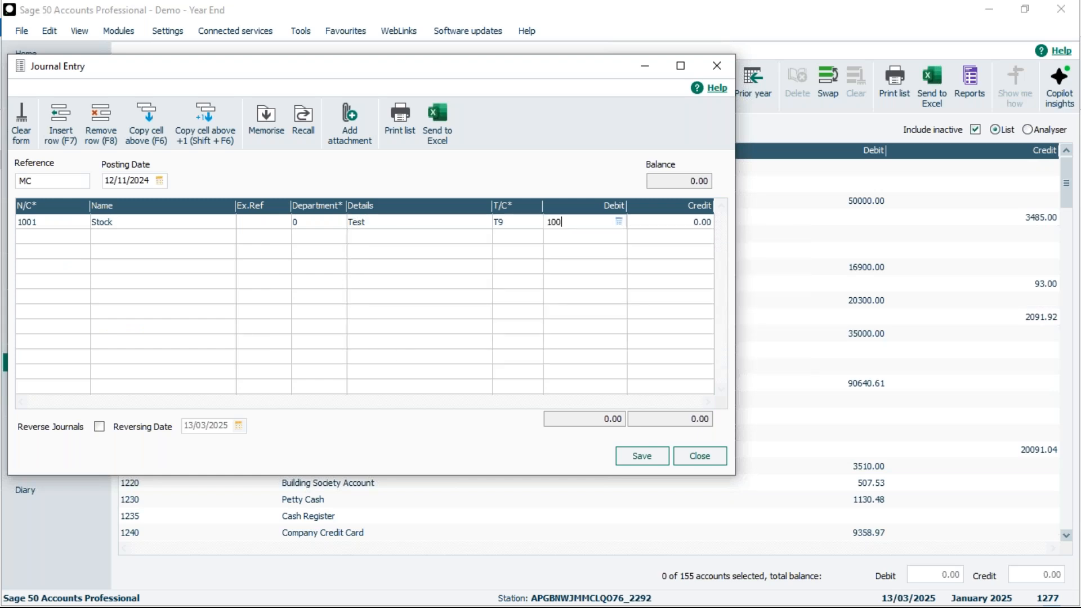
key(Tab)
Step: Enter the second journal line for nominal code 1002 Work in Progress with details Test and a credit of 100.00
key(Tab)
text(1)
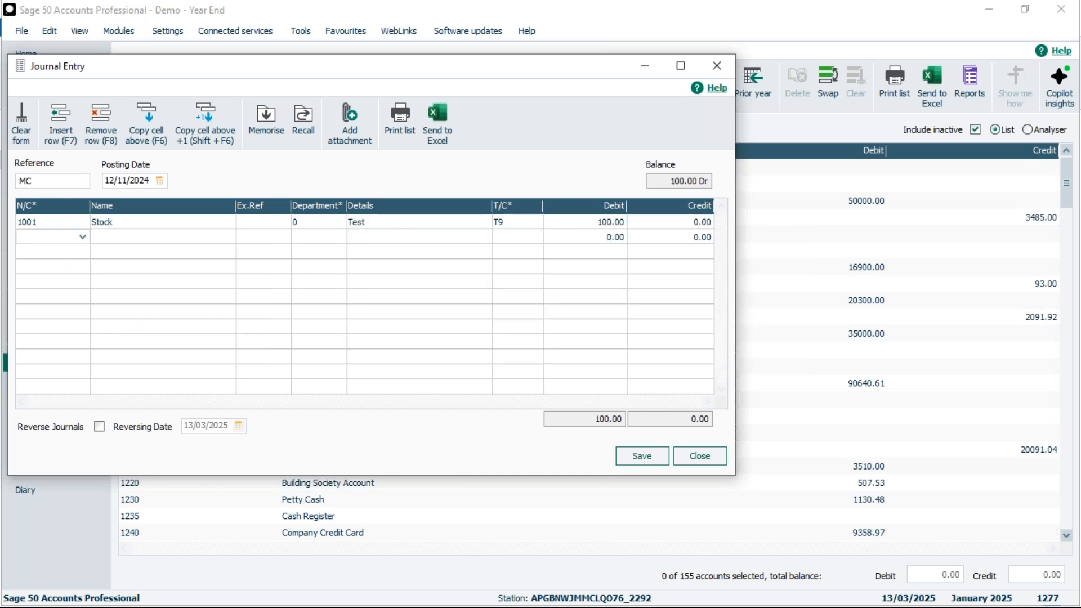
key(Down)
key(Tab)
key(Tab)
key(Tab)
text(Test)
key(Tab)
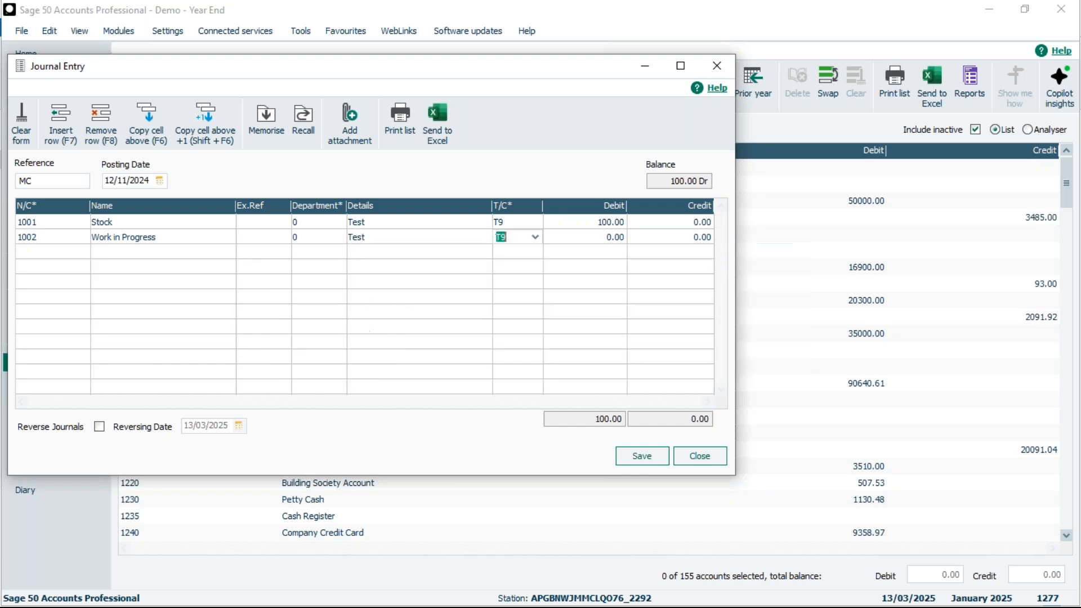
key(Tab)
key(Tab)
text(10)
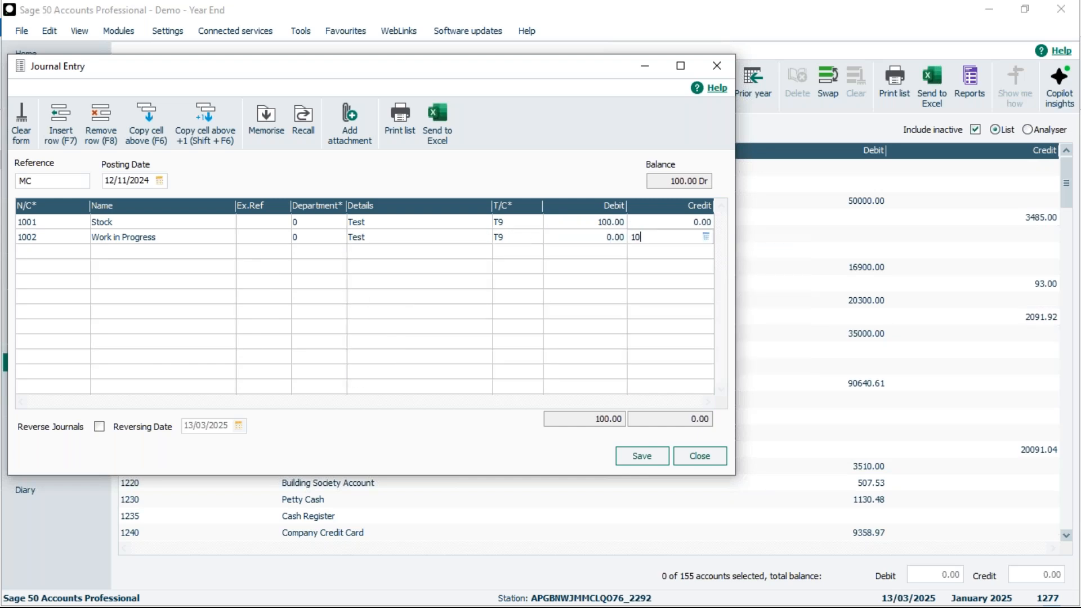
text(0)
key(Tab)
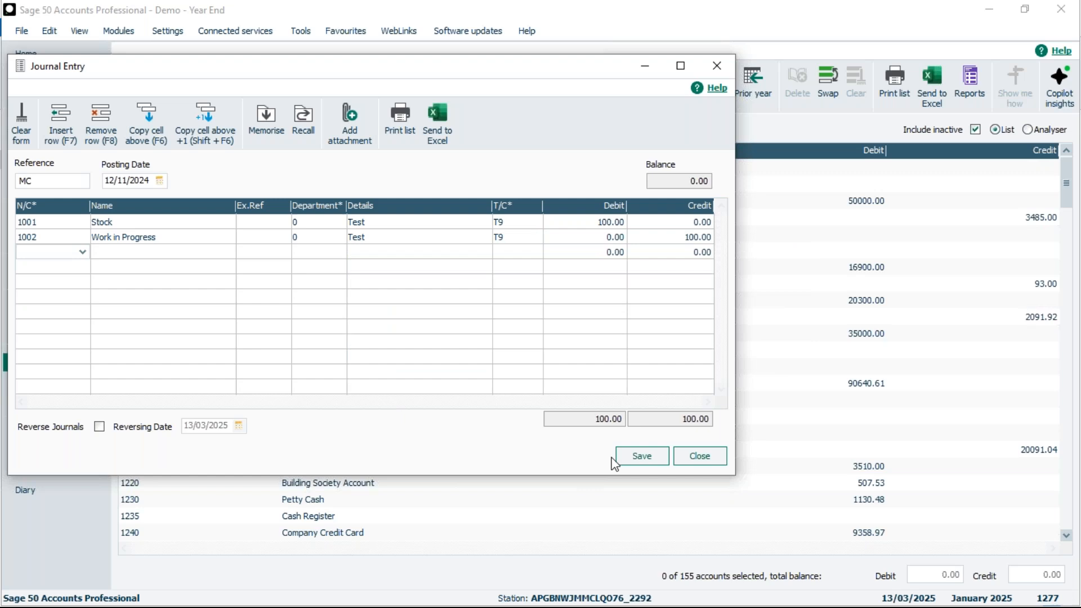
Step: Save the journal, agreeing to post to a locked date outside the financial year, and close the journal entry window
click(645, 457)
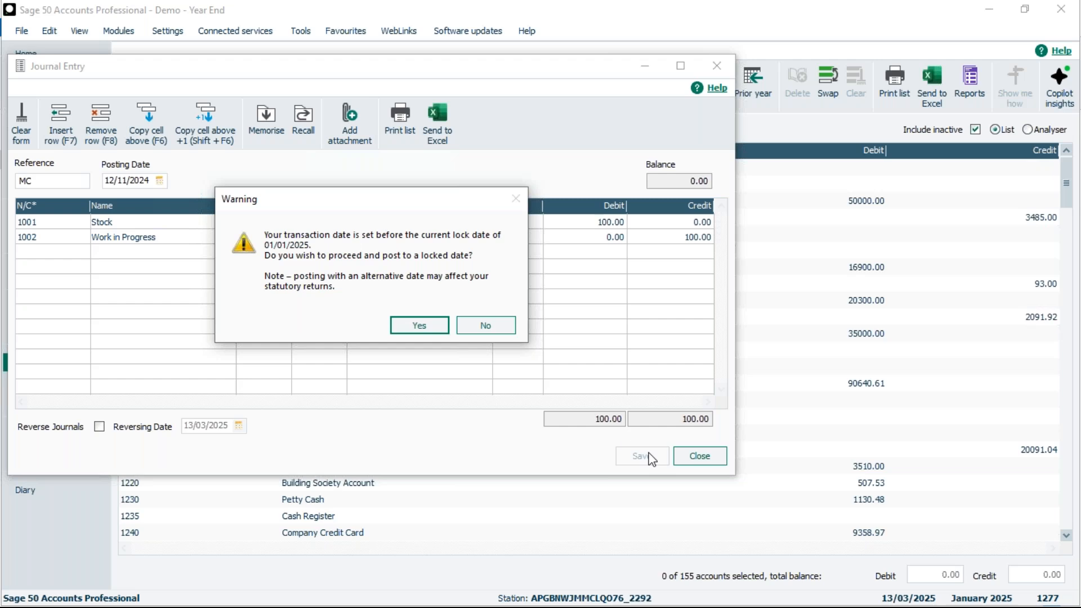
click(426, 325)
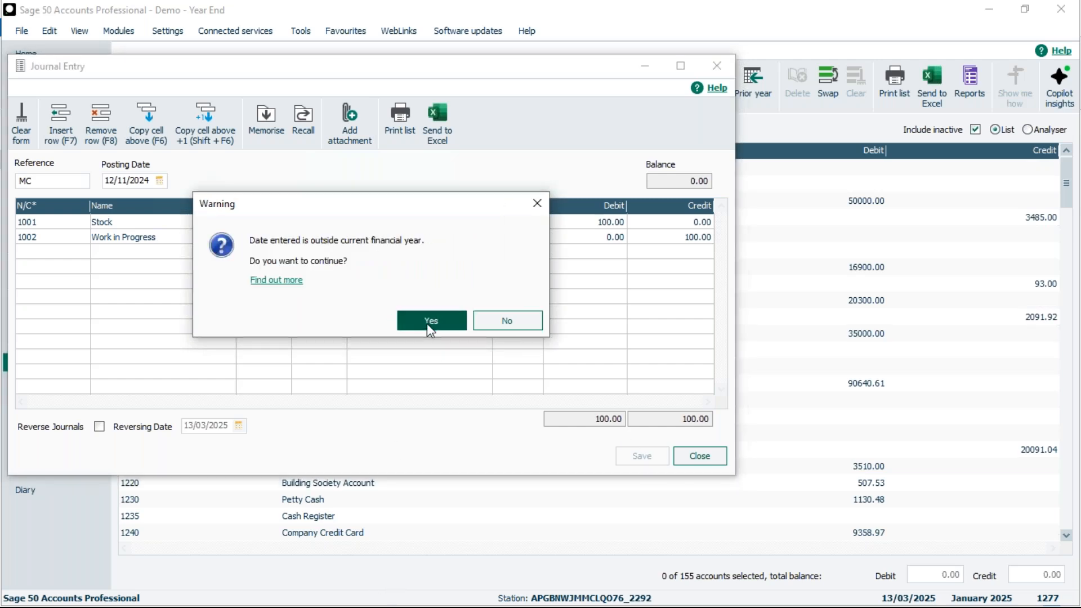
click(426, 323)
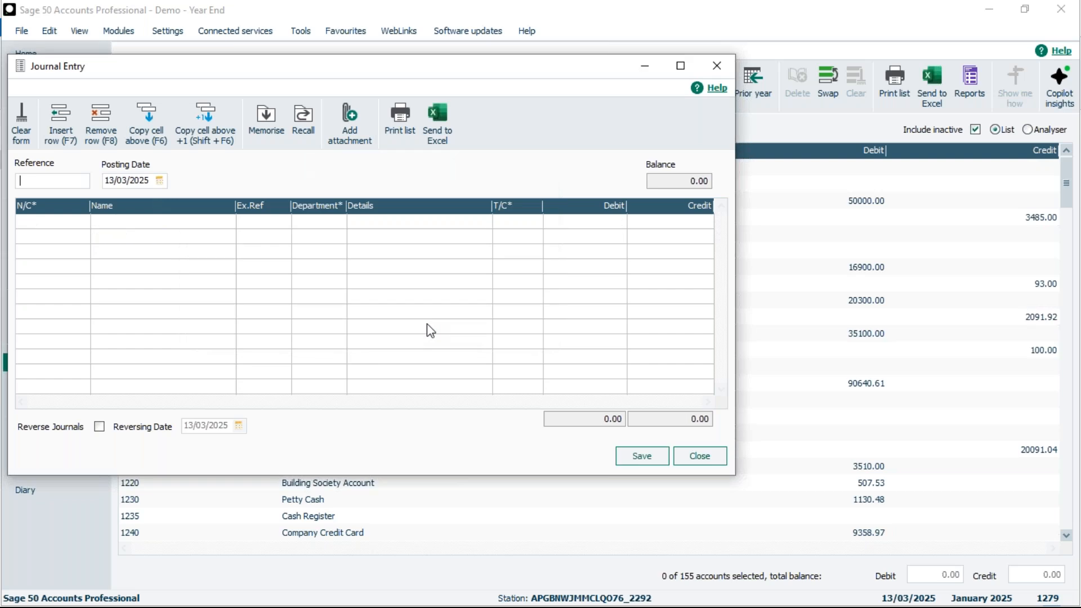
click(687, 463)
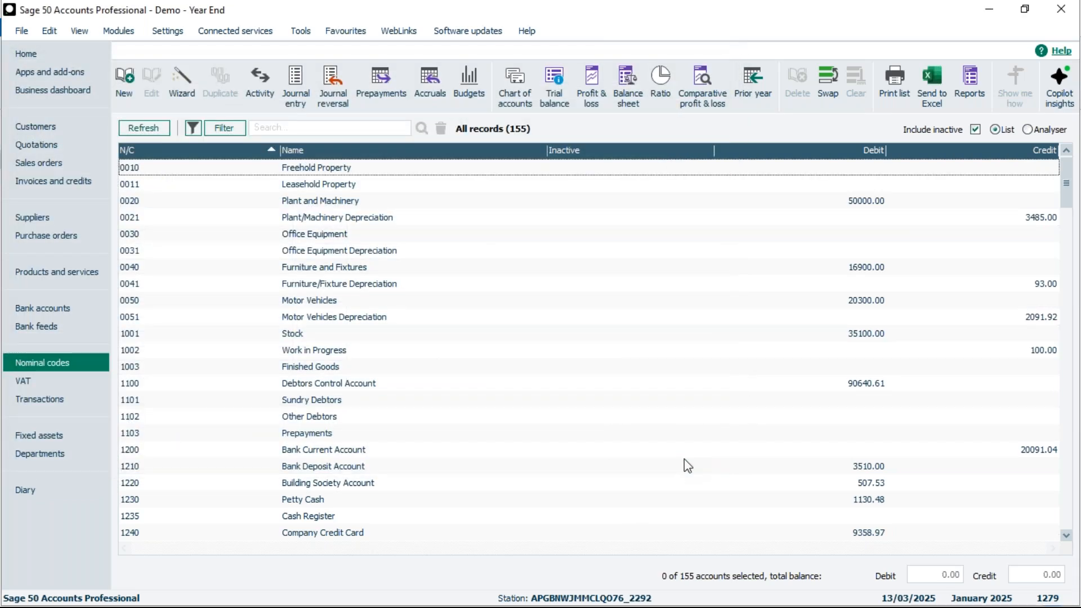